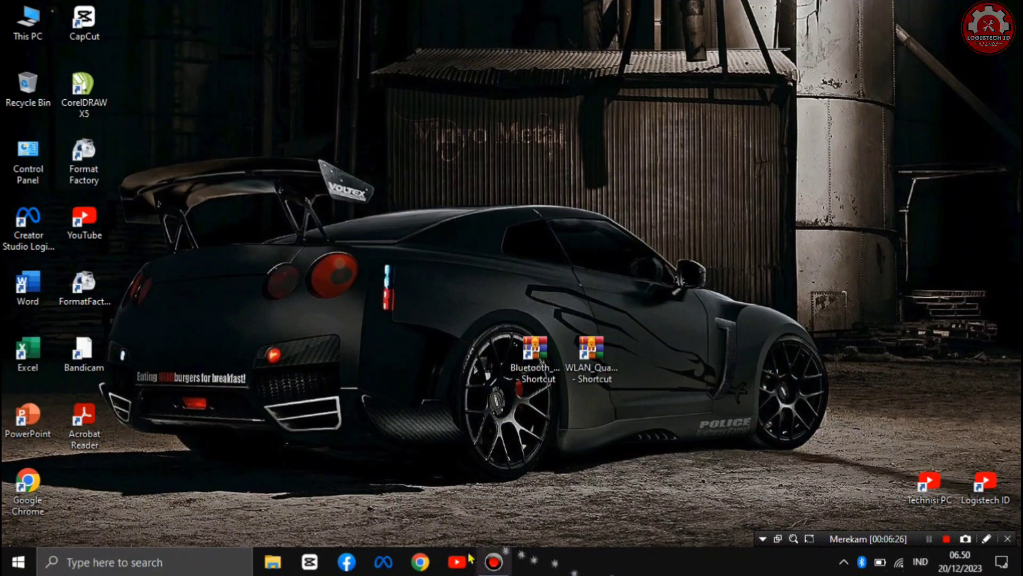
- Open Chrome with the logistech iD profile, search for "3dp chip lite" and open the 3DP Chip download page
click(420, 561)
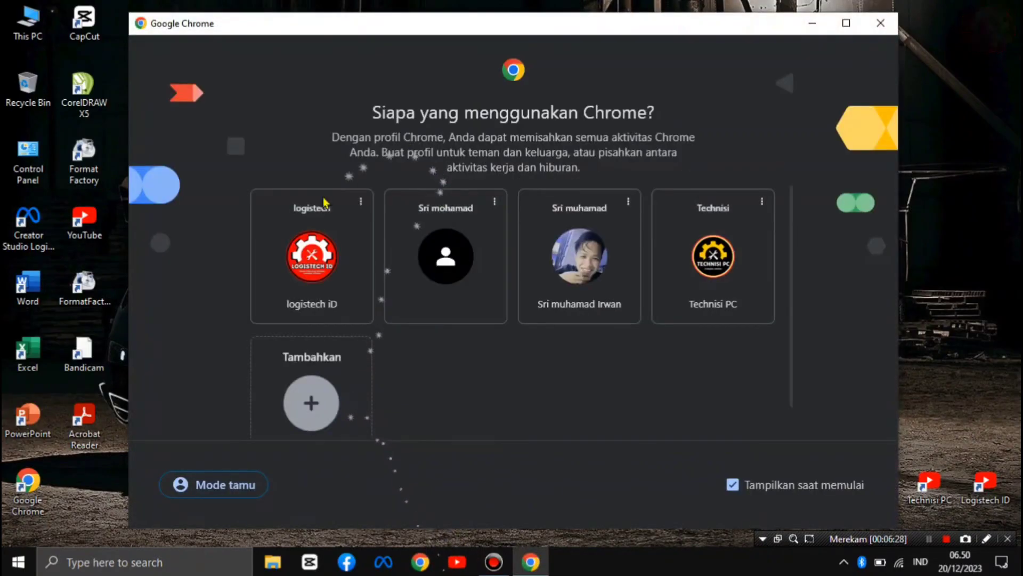
click(310, 271)
click(328, 42)
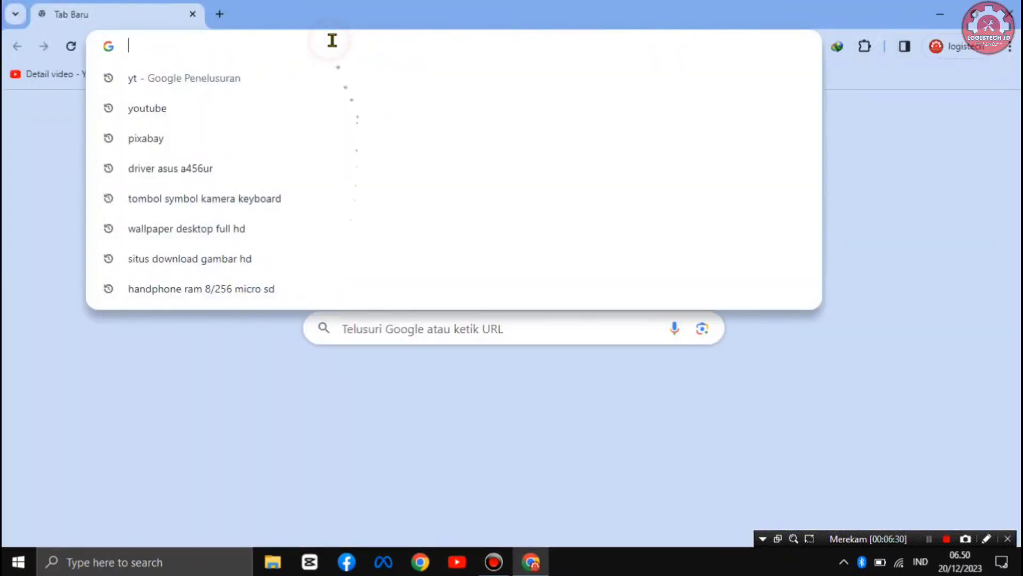
text(3dp)
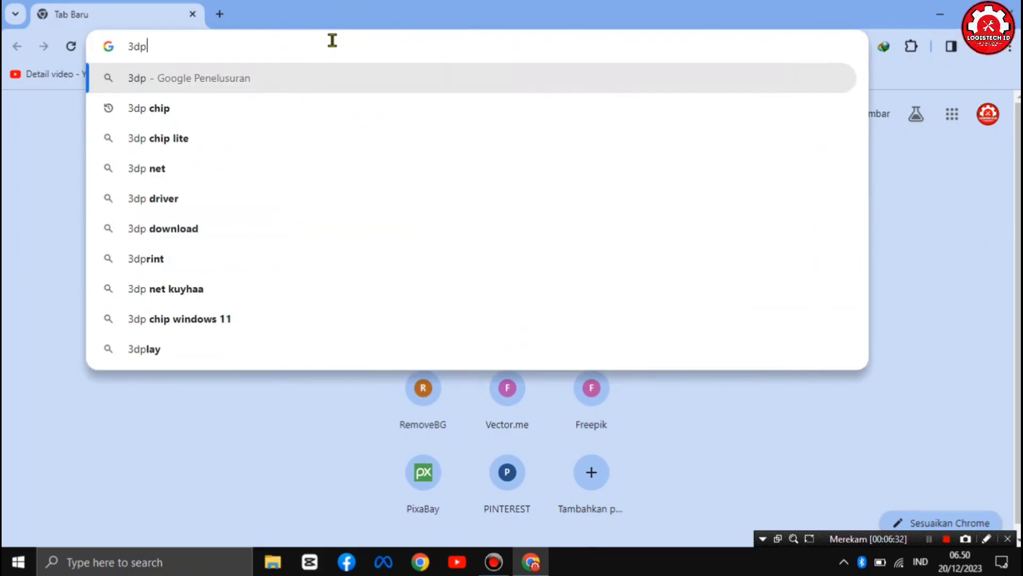
text( chip)
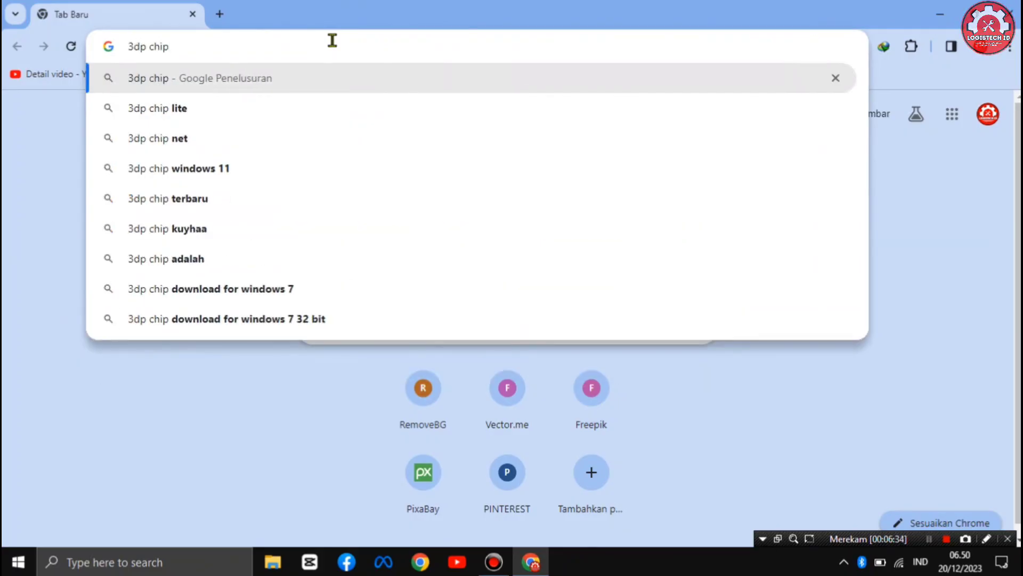
click(174, 111)
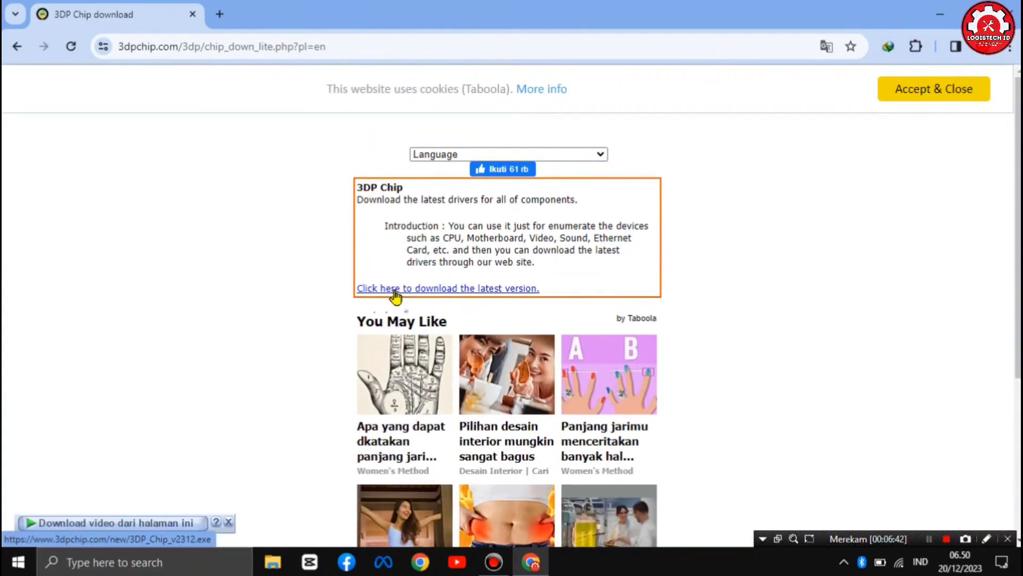
- Download the latest 3DP Chip version, 3DP_Chip_v2312.exe, and open the folder it was saved in
click(394, 288)
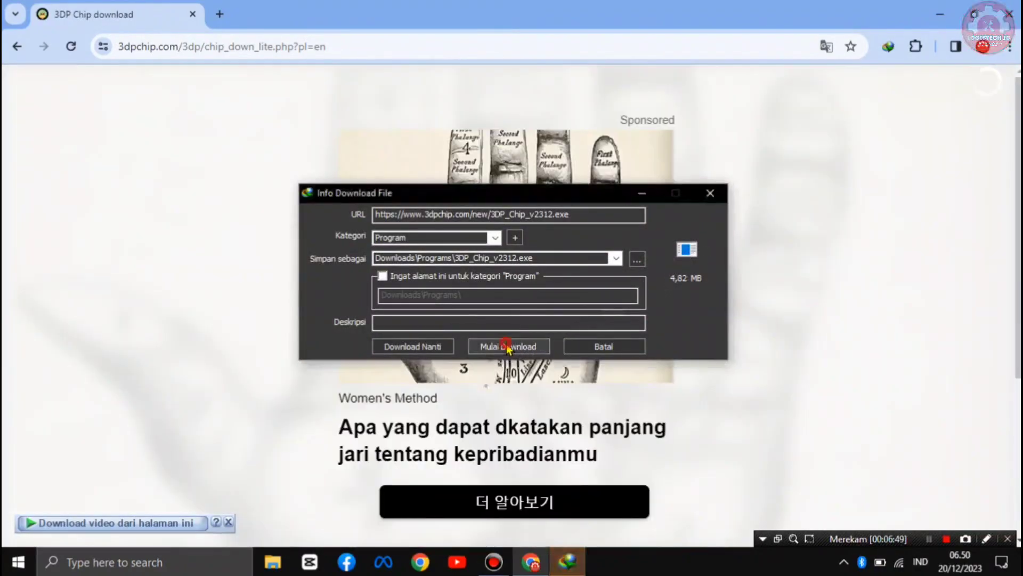
click(505, 347)
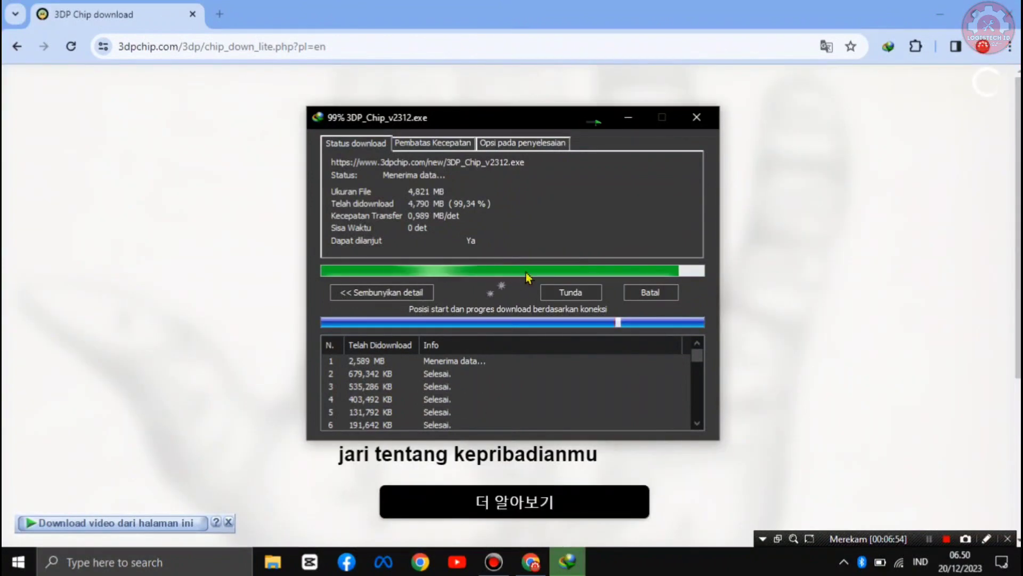
click(557, 329)
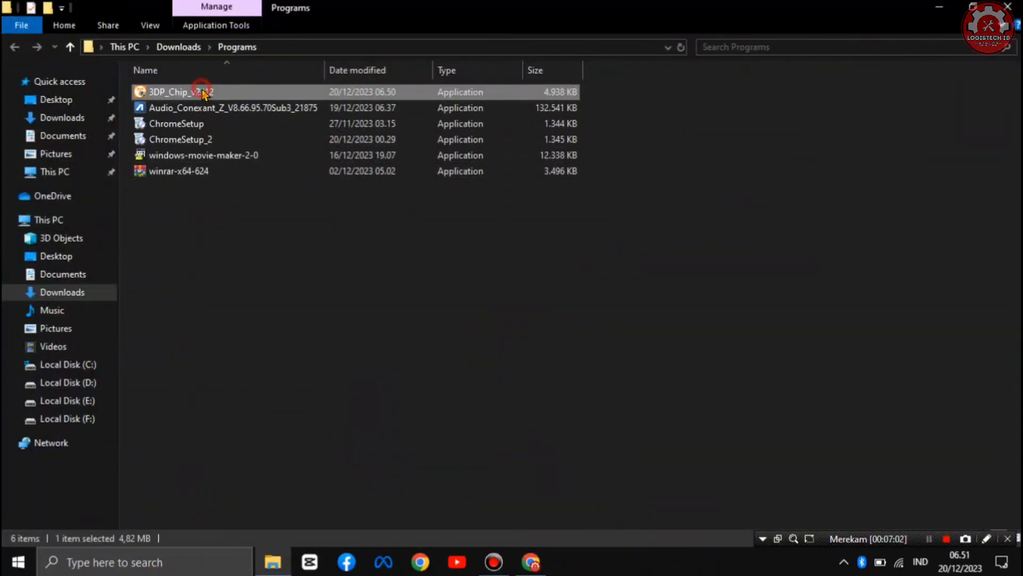
- Run 3DP_Chip_v2312, close the browser behind it and move the 3DP Chip window up to clear the desktop shortcuts
double_click(203, 93)
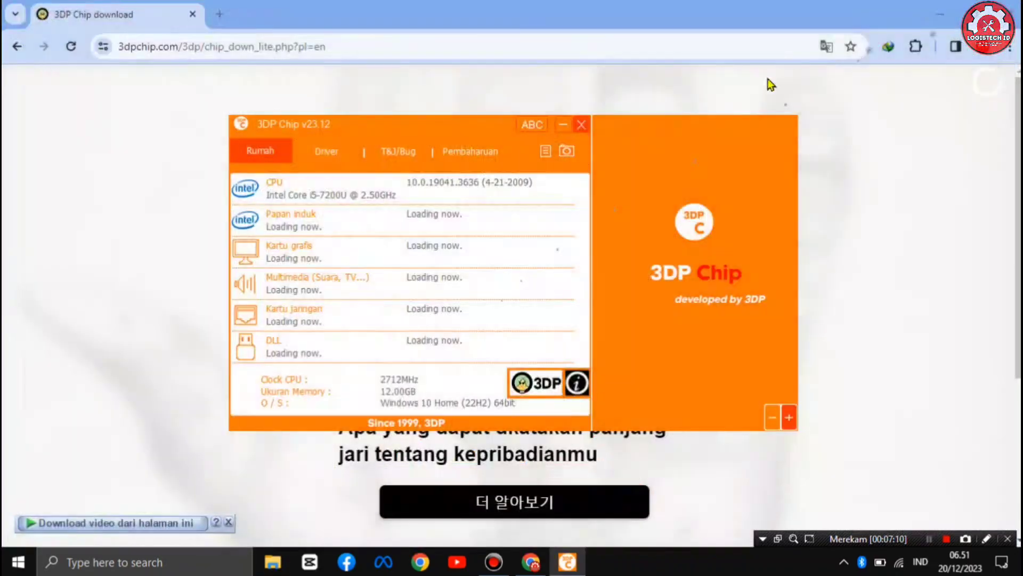
click(1009, 14)
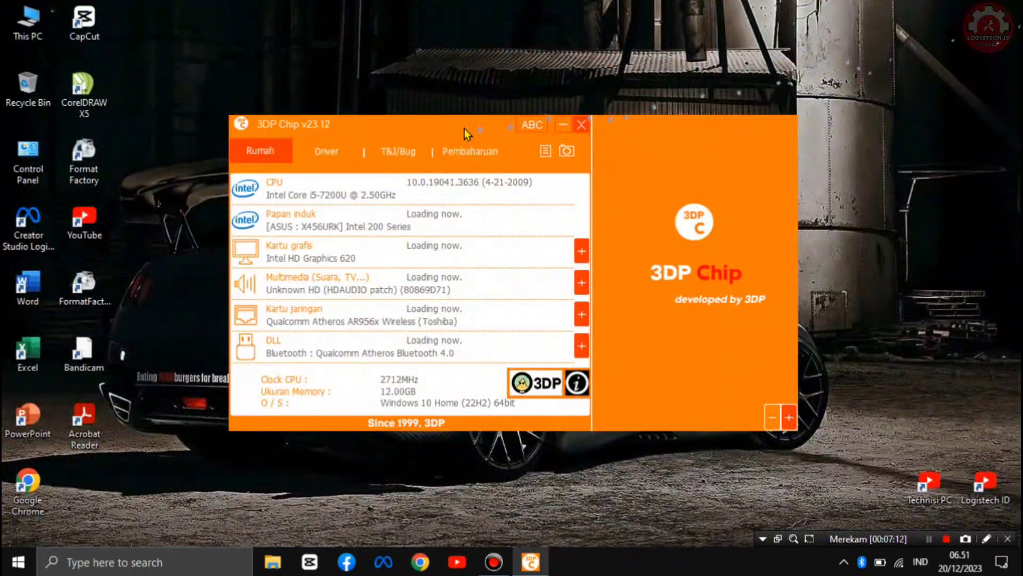
drag(465, 125, 500, 75)
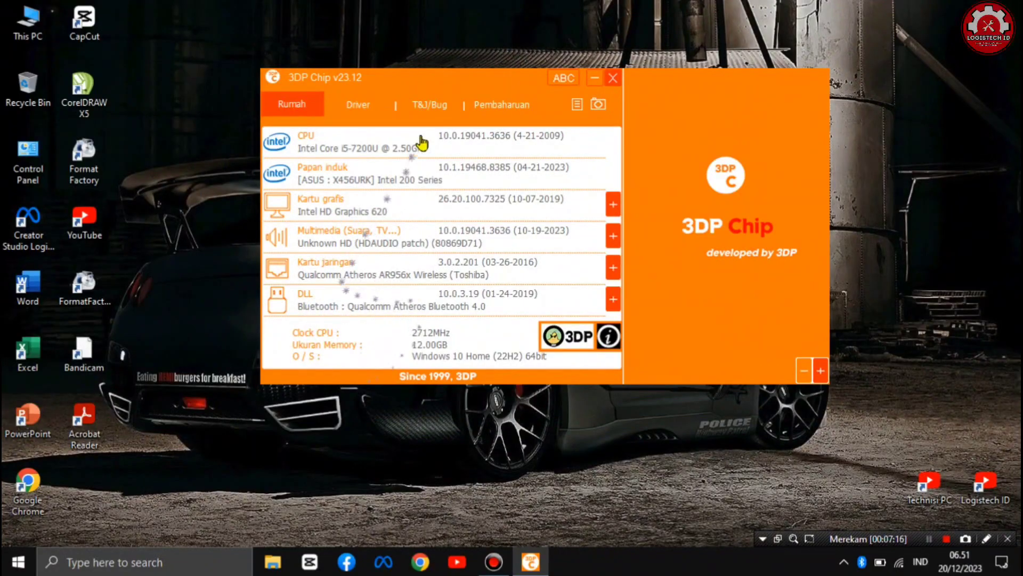
drag(489, 74, 464, 24)
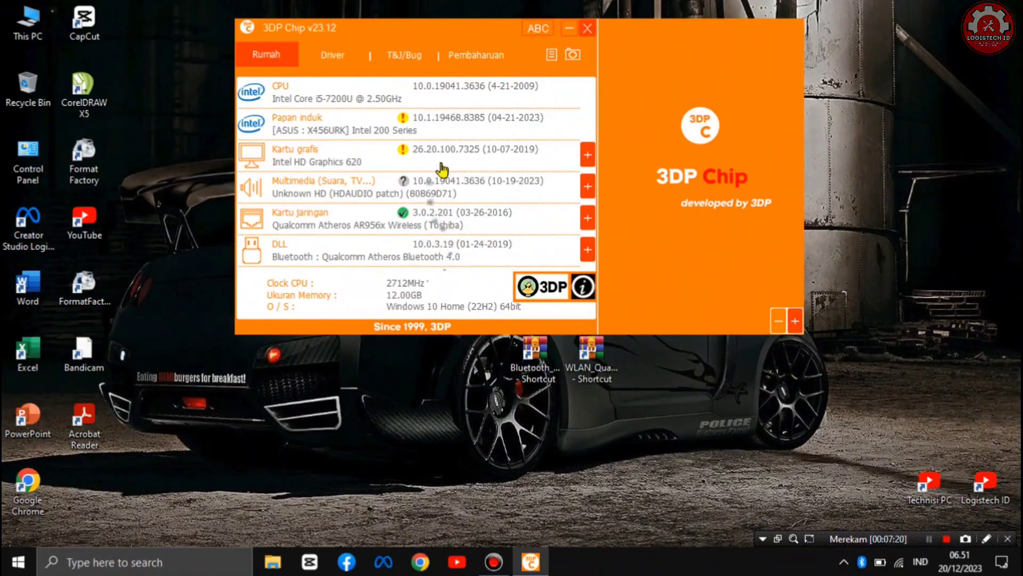
- Expand the DLL device list, open the driver page for Qualcomm Atheros Bluetooth 4.0 and minimize 3DP Chip
mouse_move(414, 170)
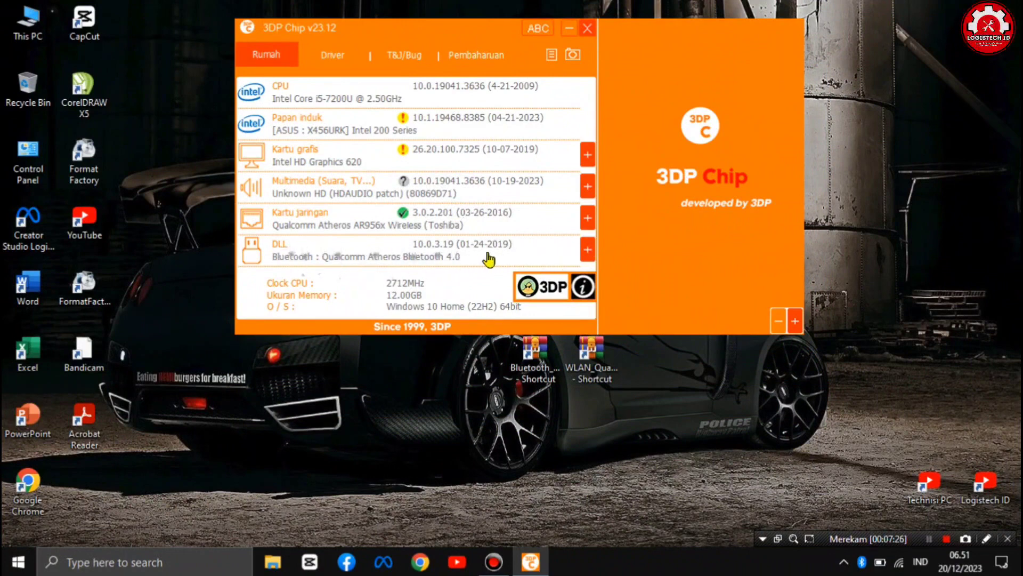
click(588, 249)
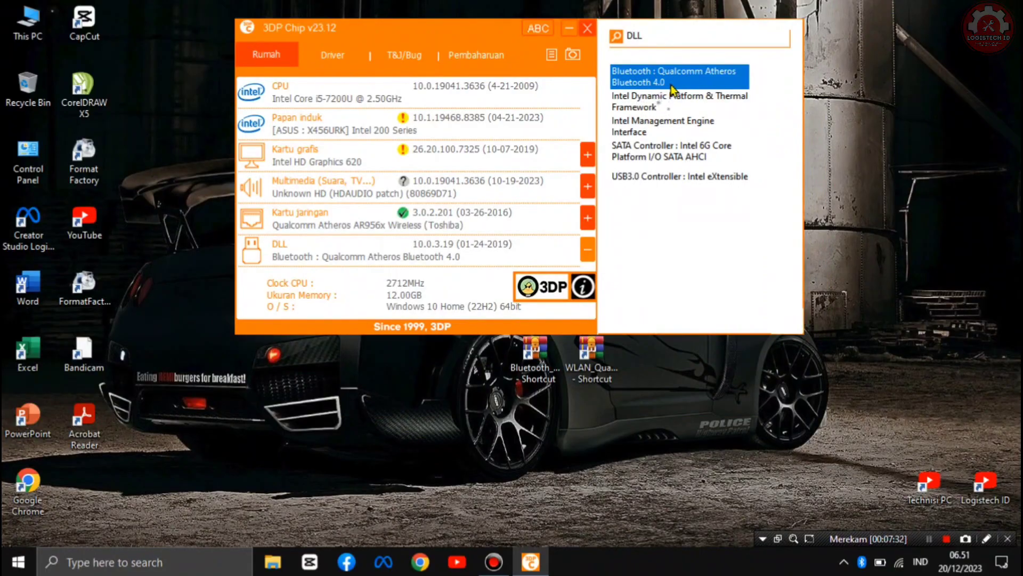
click(373, 258)
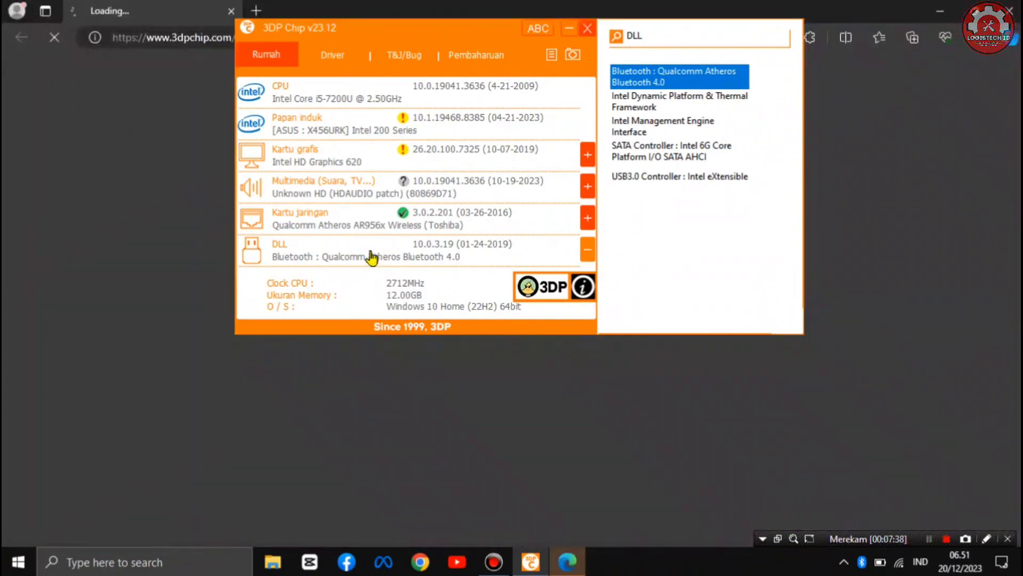
click(571, 29)
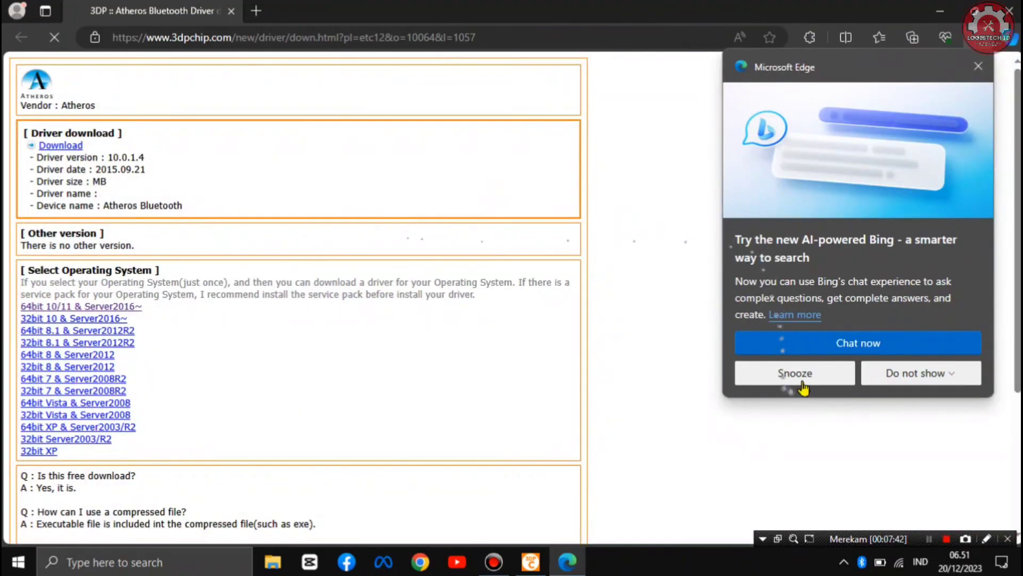
- Try to download the Atheros Bluetooth driver version 10.0.1.4, cancel the download dialog and close Edge
click(895, 375)
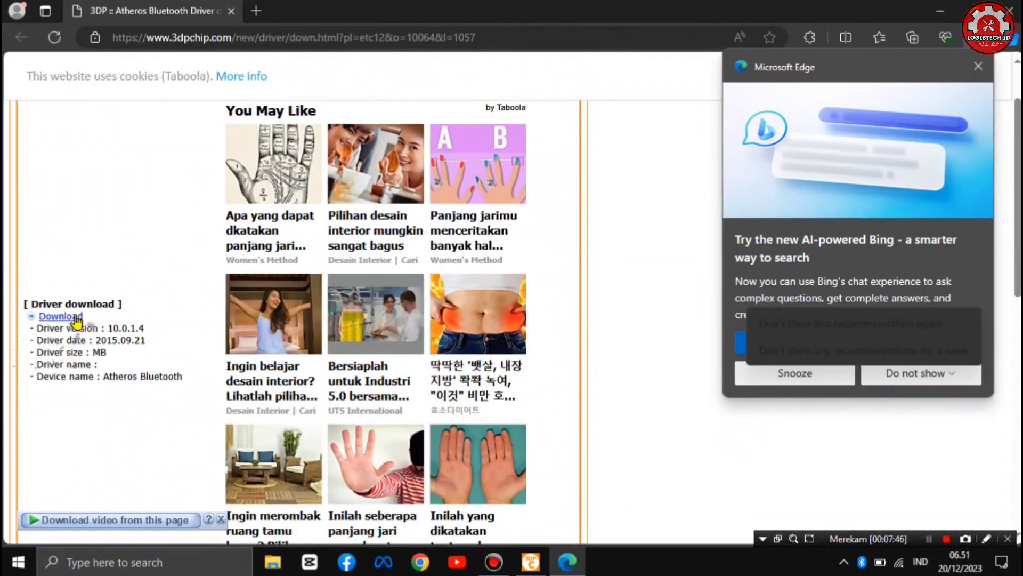
click(68, 317)
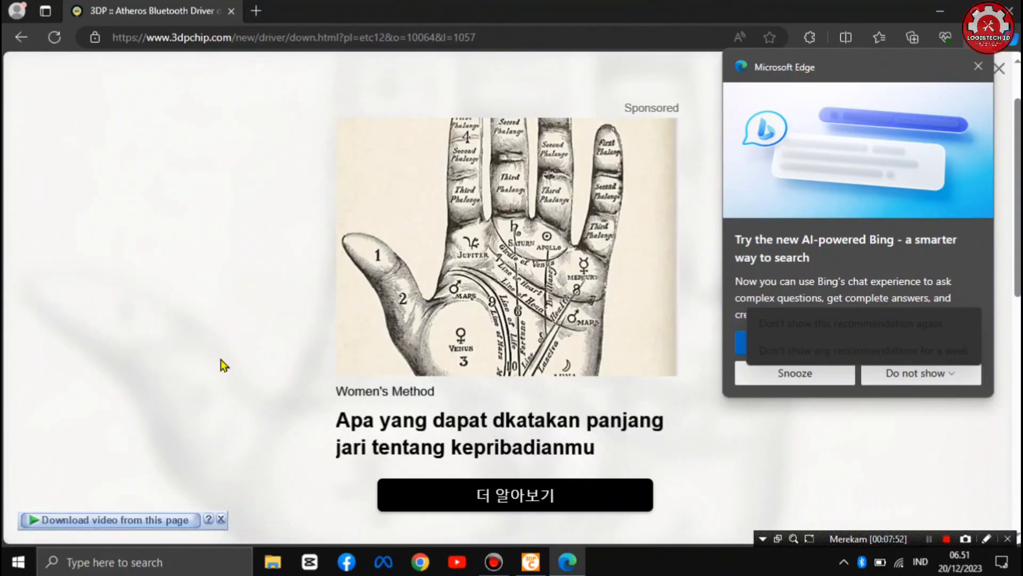
click(975, 72)
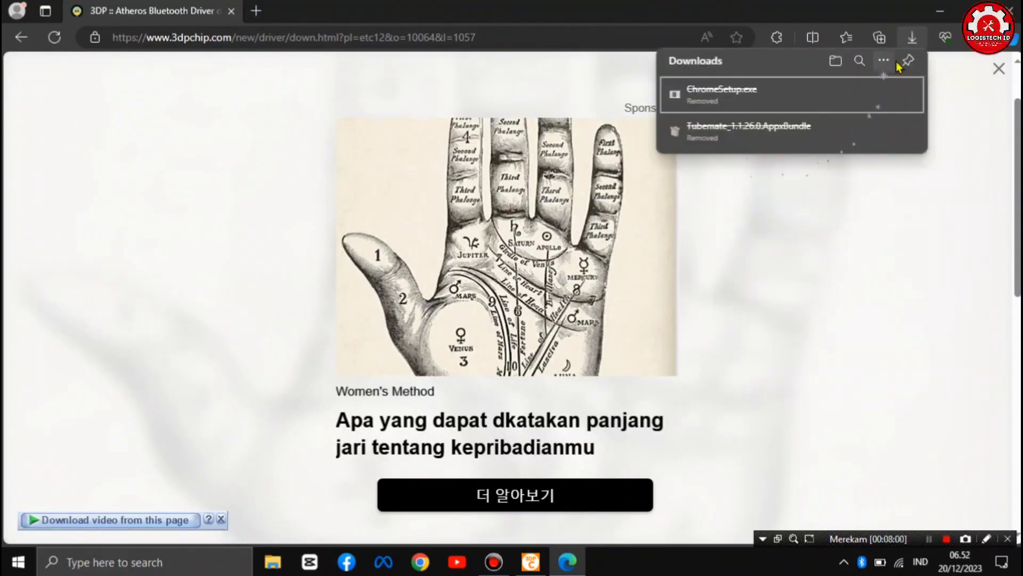
click(869, 198)
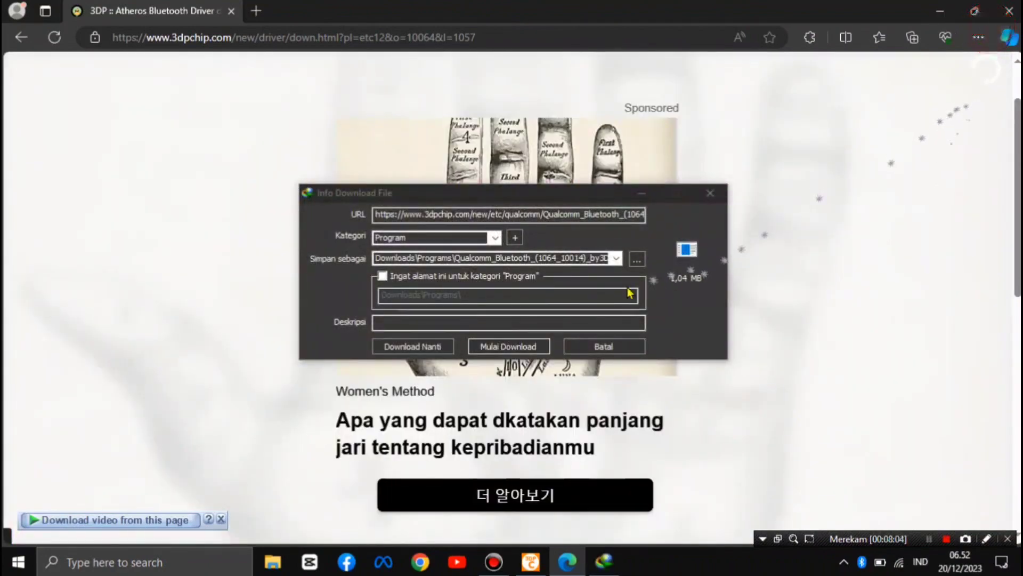
click(710, 193)
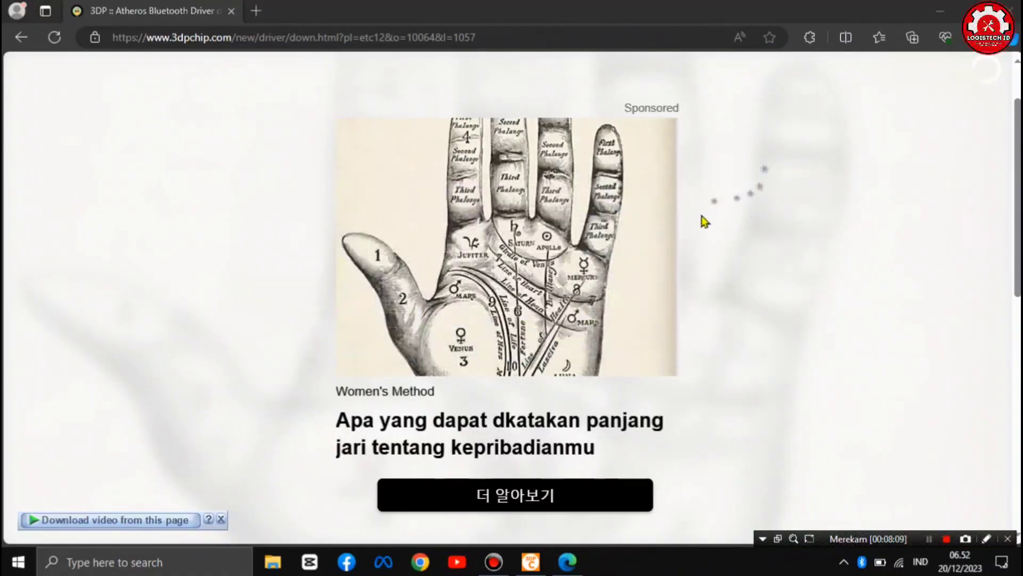
click(1009, 10)
right_click(559, 155)
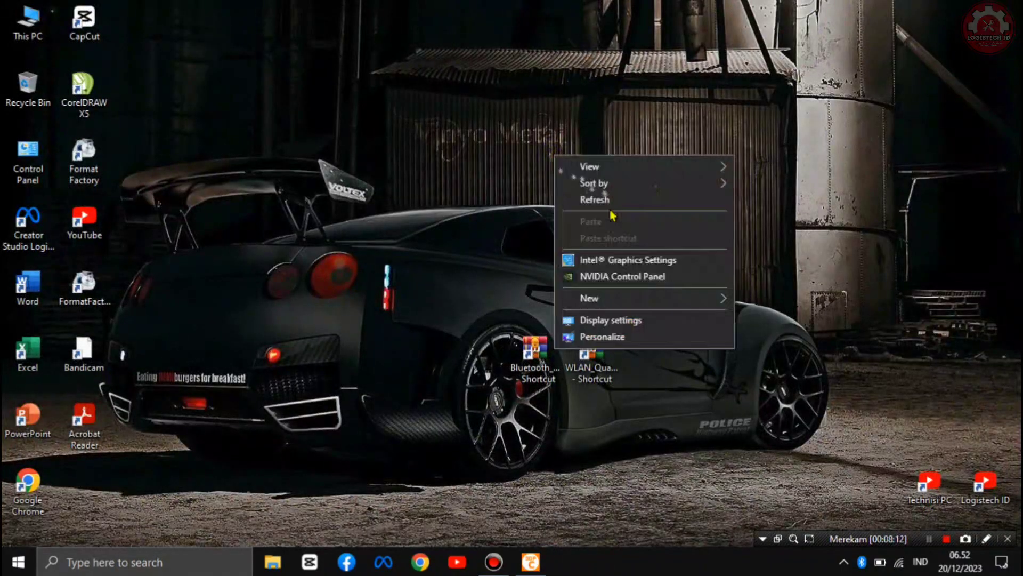
click(609, 201)
right_click(531, 190)
click(564, 228)
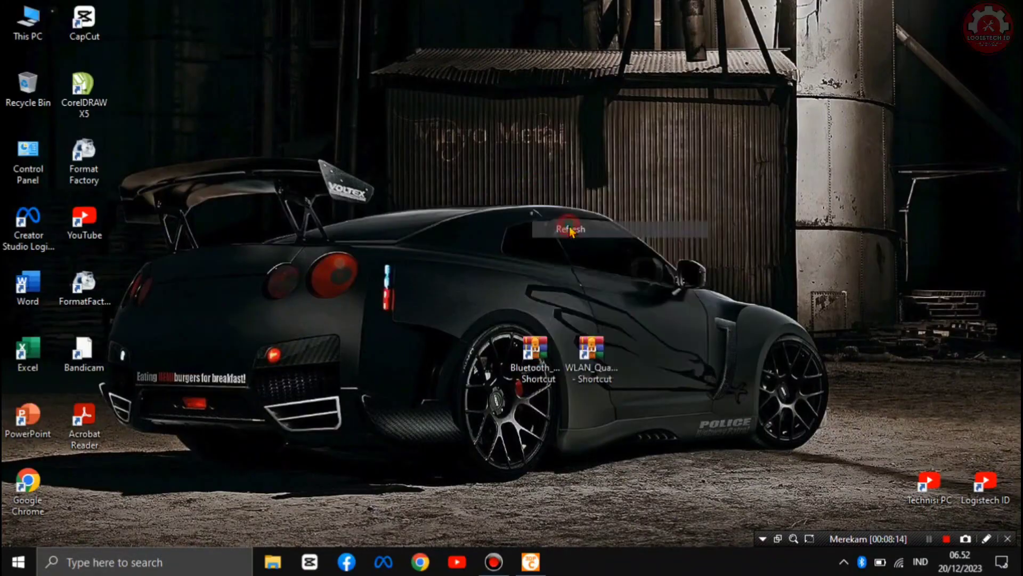
drag(631, 358, 543, 358)
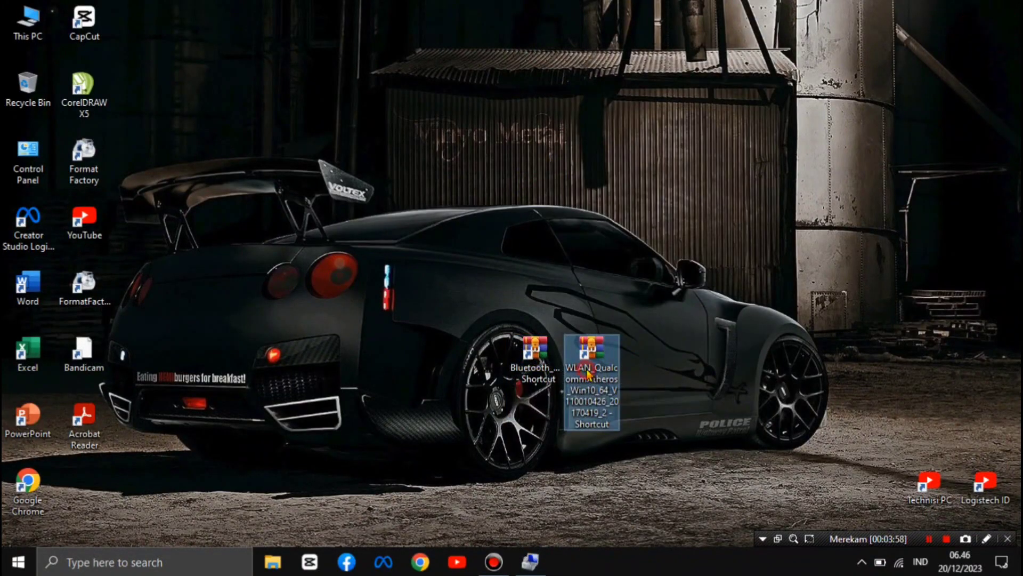
- Open the WLAN_QualcommAtheros_Win10_64 archive from its desktop shortcut and run setup.exe inside it
double_click(588, 373)
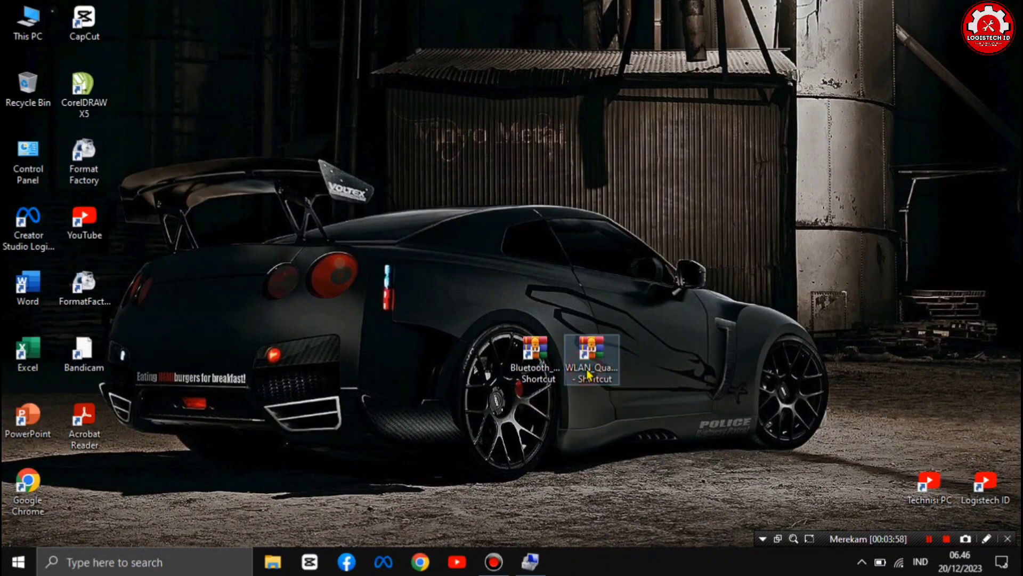
click(771, 68)
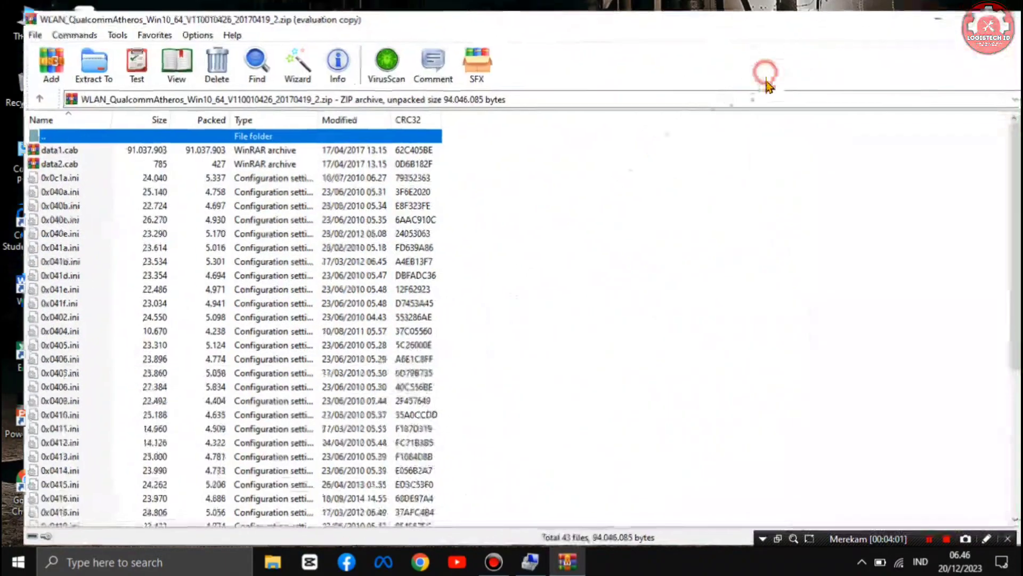
scroll(431, 394, down, 6)
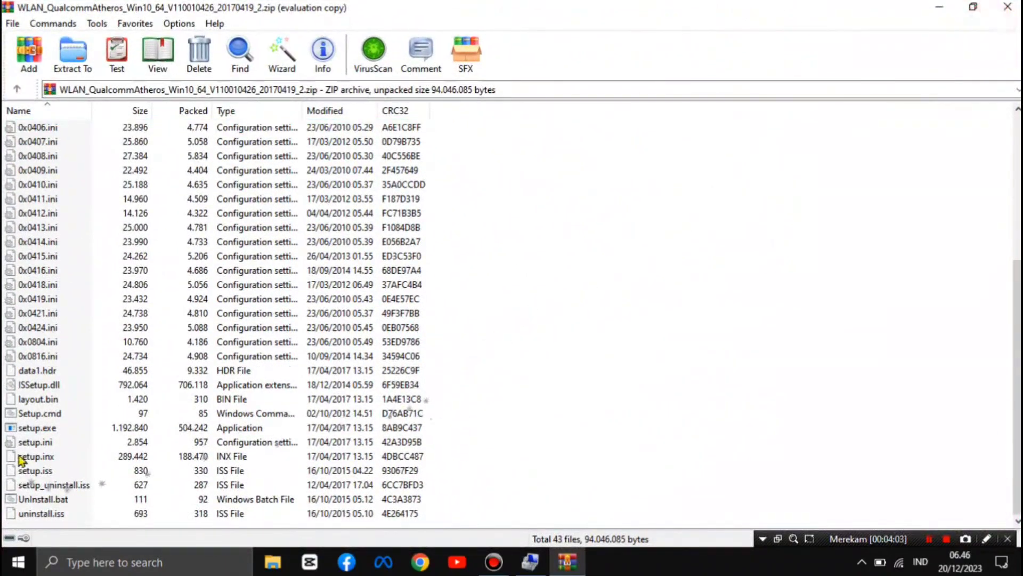
click(34, 429)
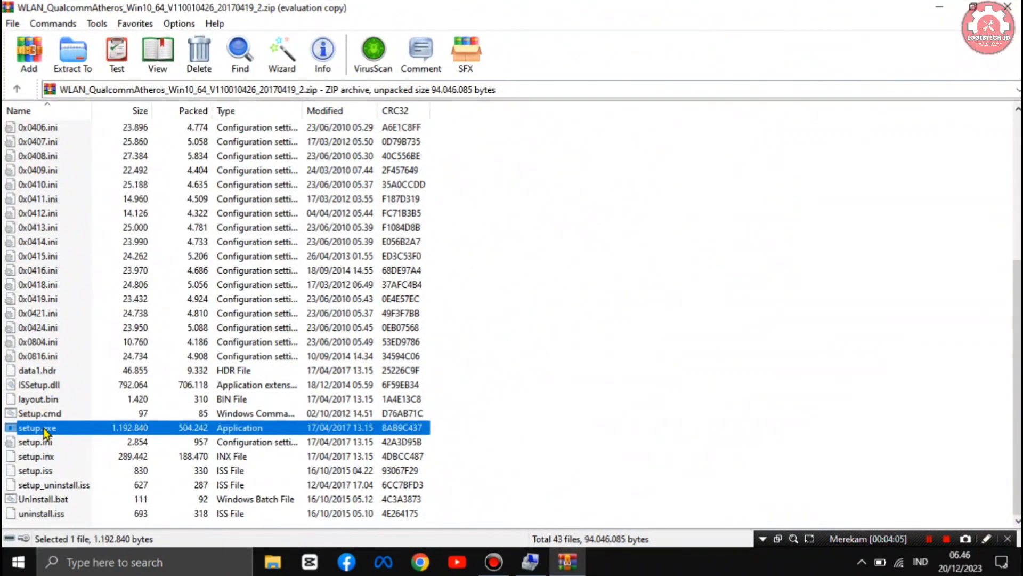
double_click(45, 428)
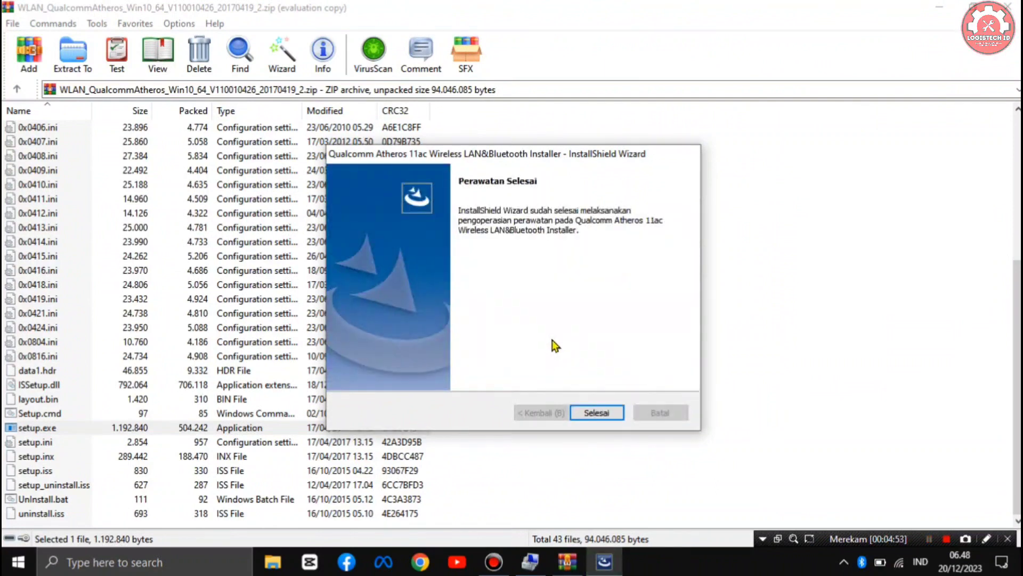
- Finish the Qualcomm Atheros Wireless LAN & Bluetooth installer with the restart postponed, and close the WLAN archive
click(603, 417)
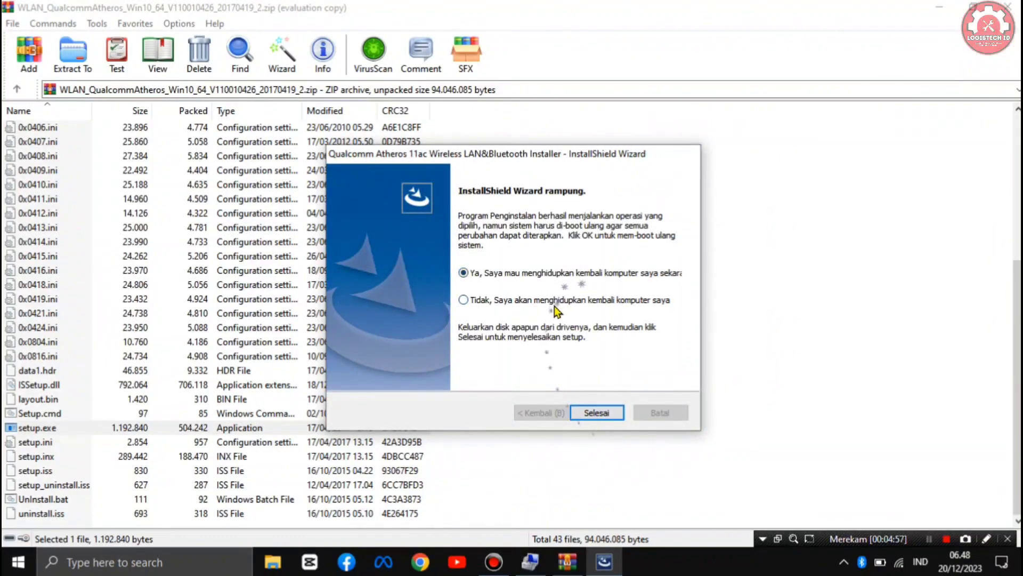
click(608, 414)
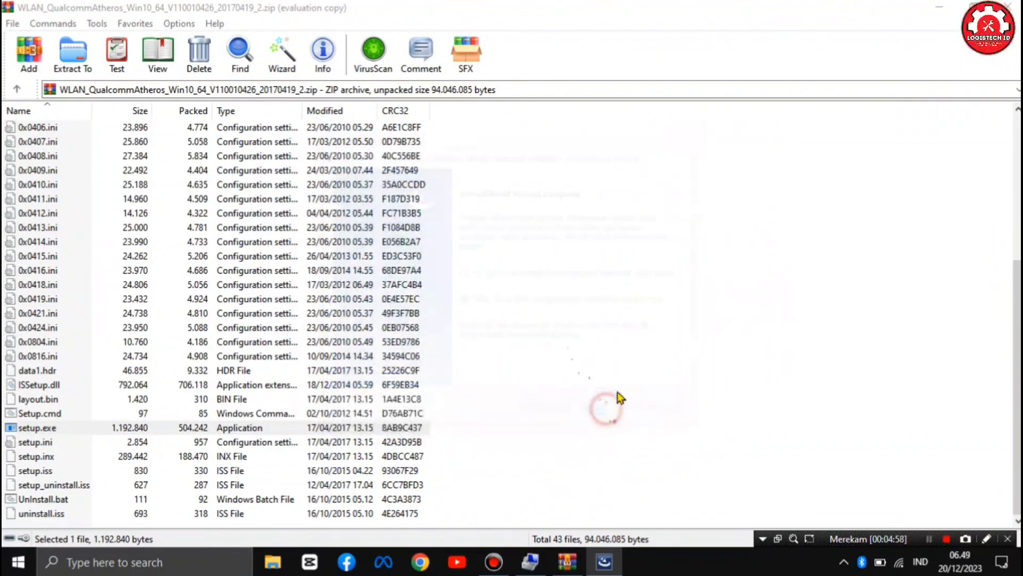
click(1011, 7)
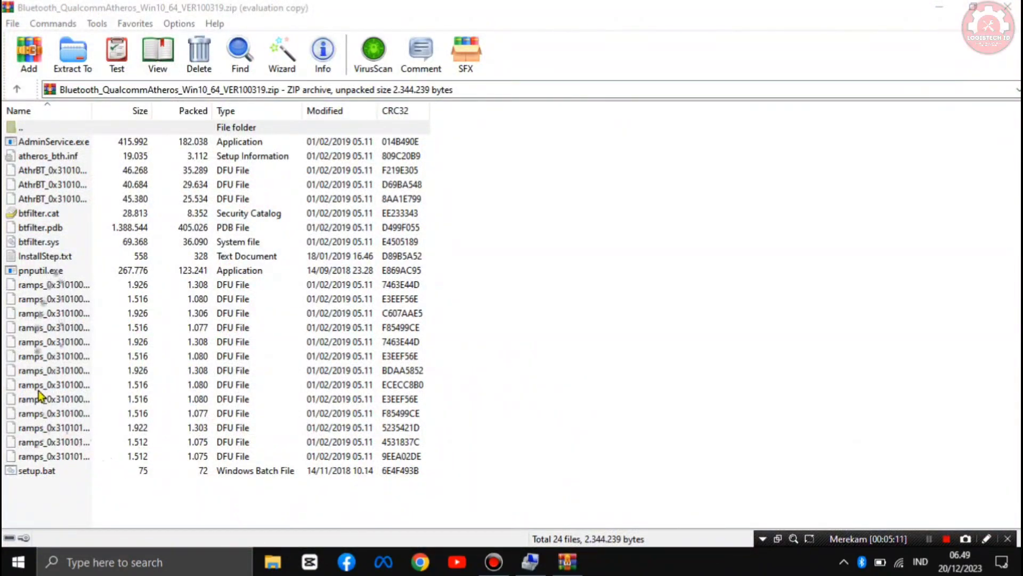
- Run pnputil.exe from the Bluetooth_QualcommAtheros_Win10_64 archive, select AdminService.exe and close the archive
click(54, 271)
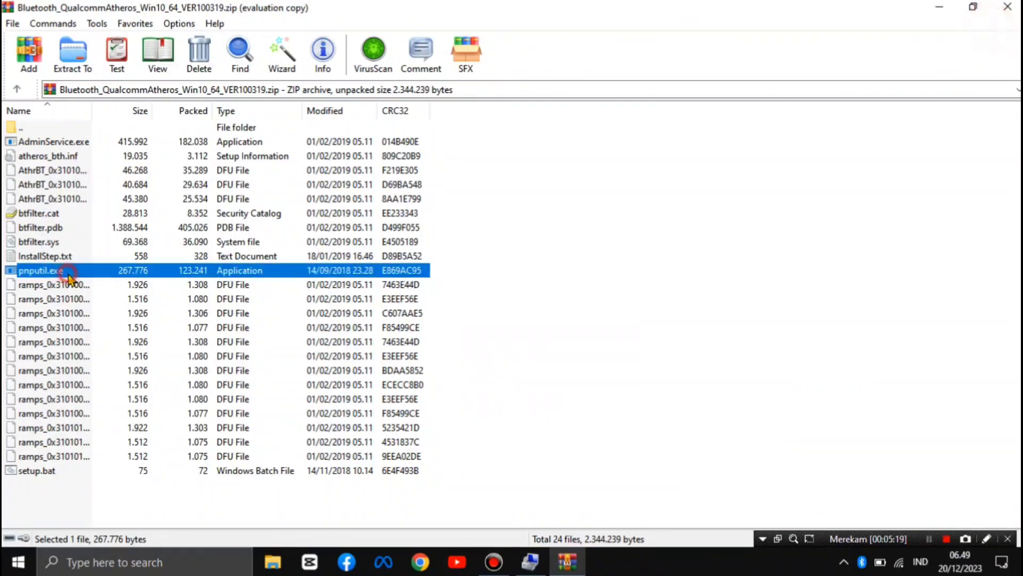
double_click(68, 273)
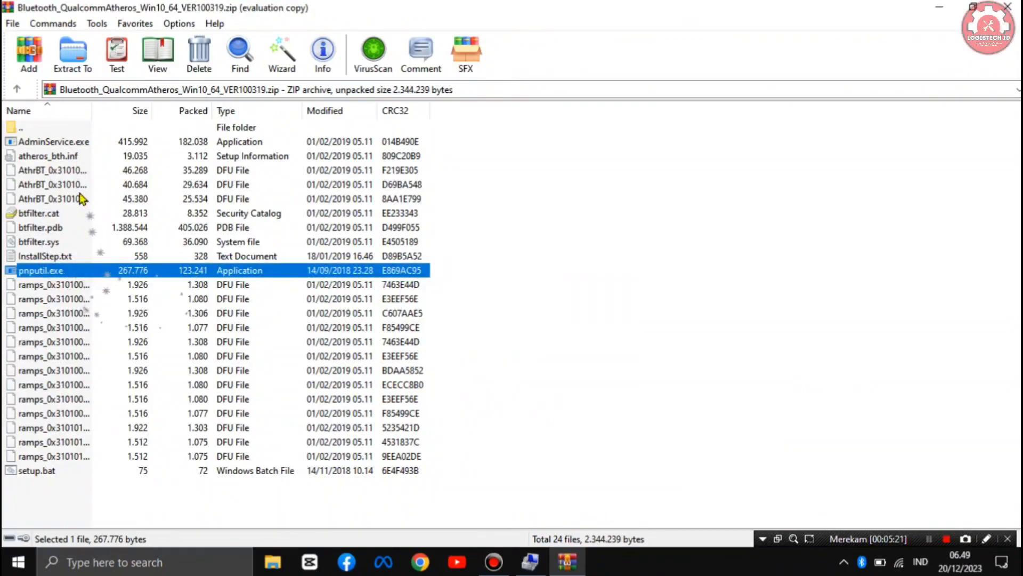
click(55, 143)
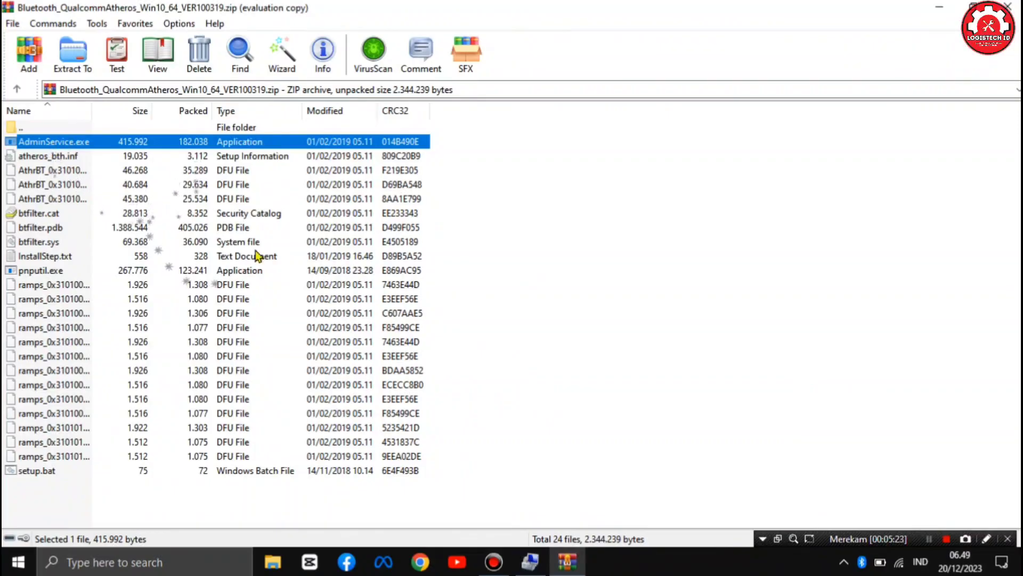
click(1008, 7)
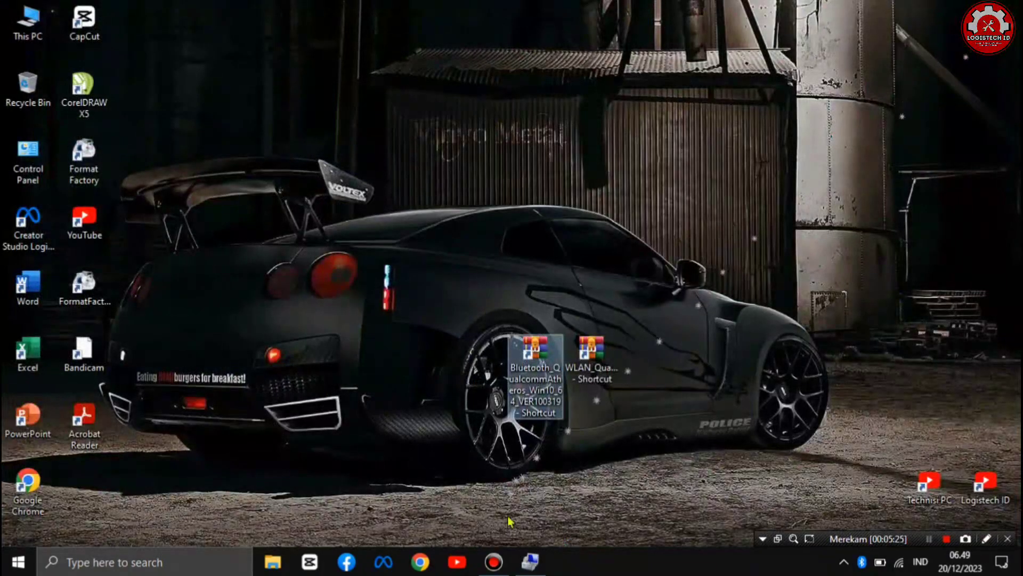
- Check the devices in Device Manager's Bluetooth category, collapse the category and close Computer Management
click(529, 560)
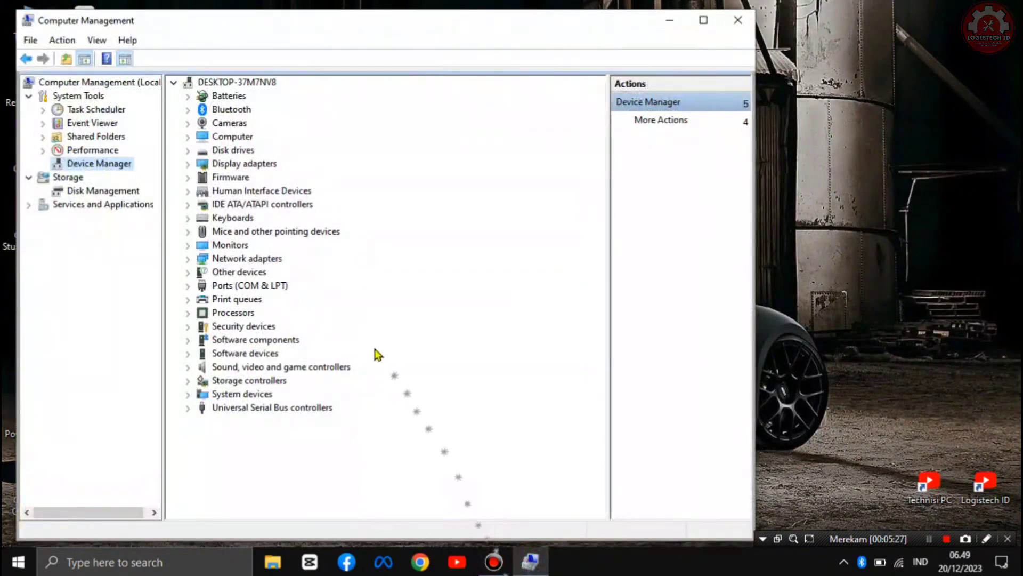
click(215, 110)
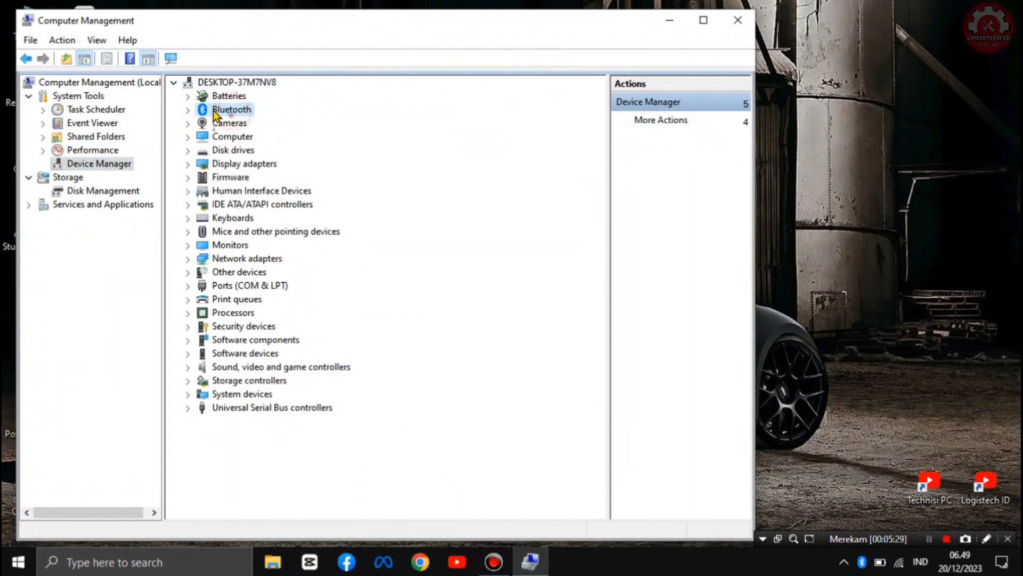
click(188, 110)
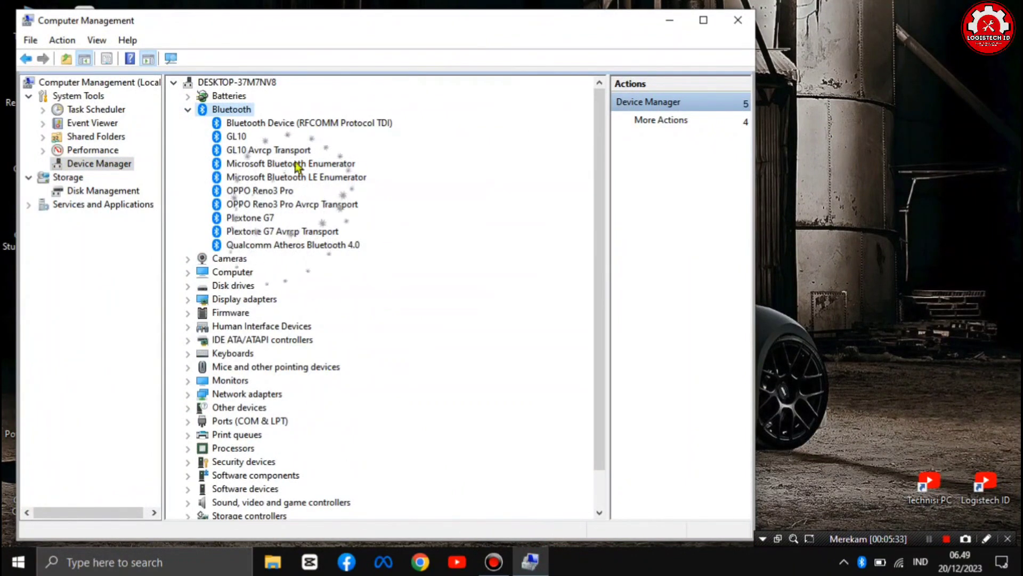
click(190, 111)
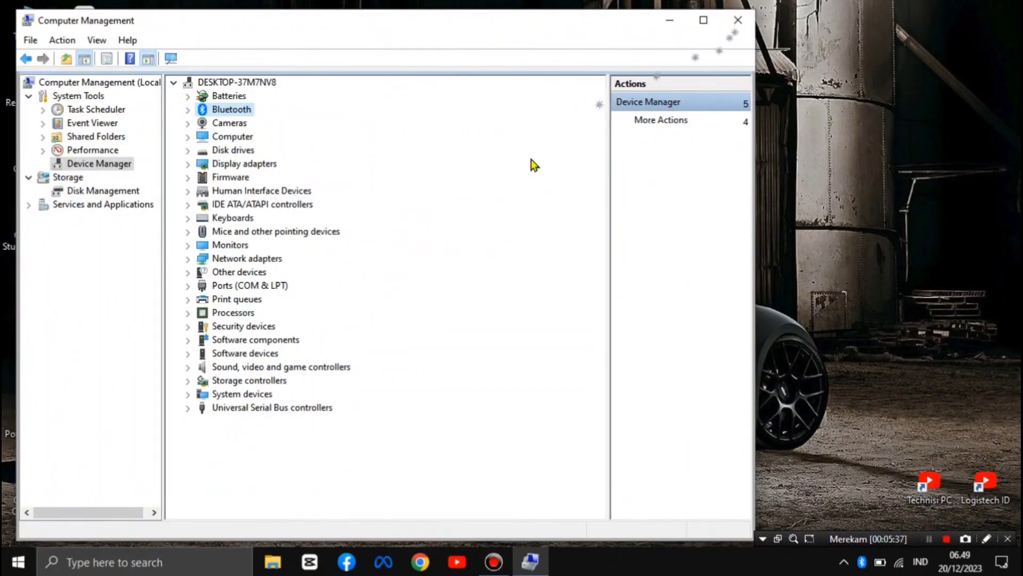
click(741, 24)
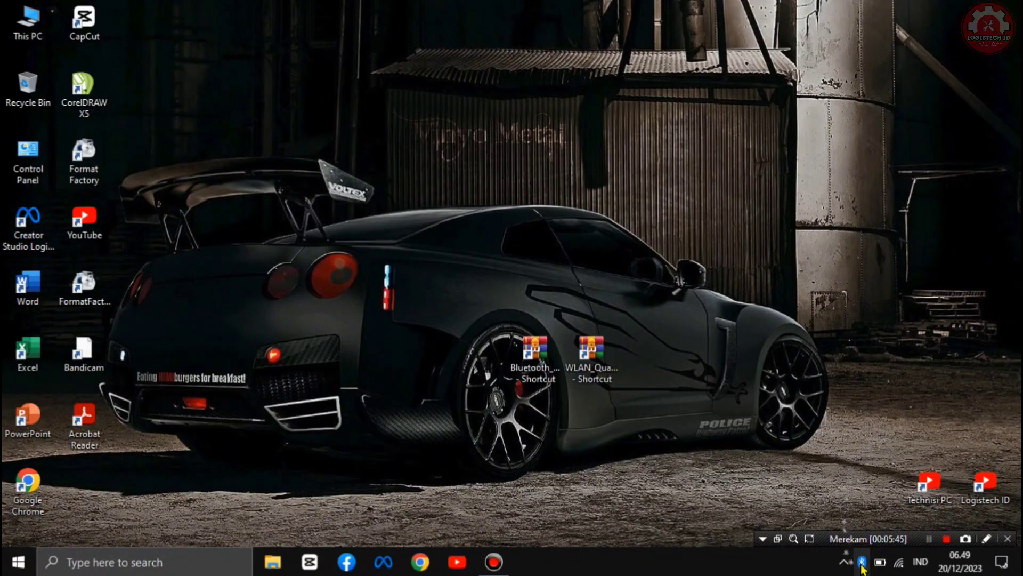
- Connect the paired Plextone G7 headset from the Bluetooth device settings, close Settings and refresh the desktop
right_click(861, 562)
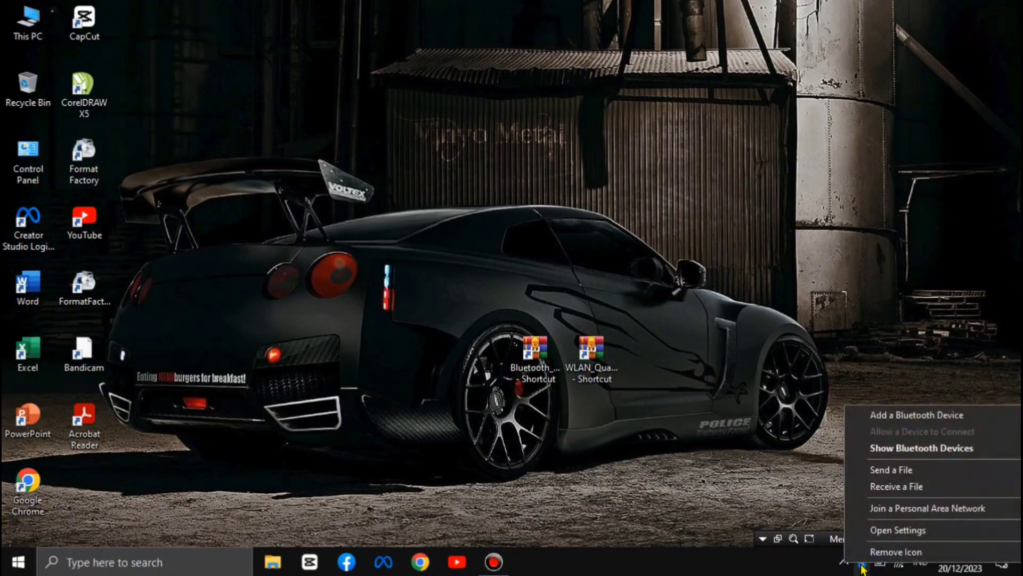
click(899, 419)
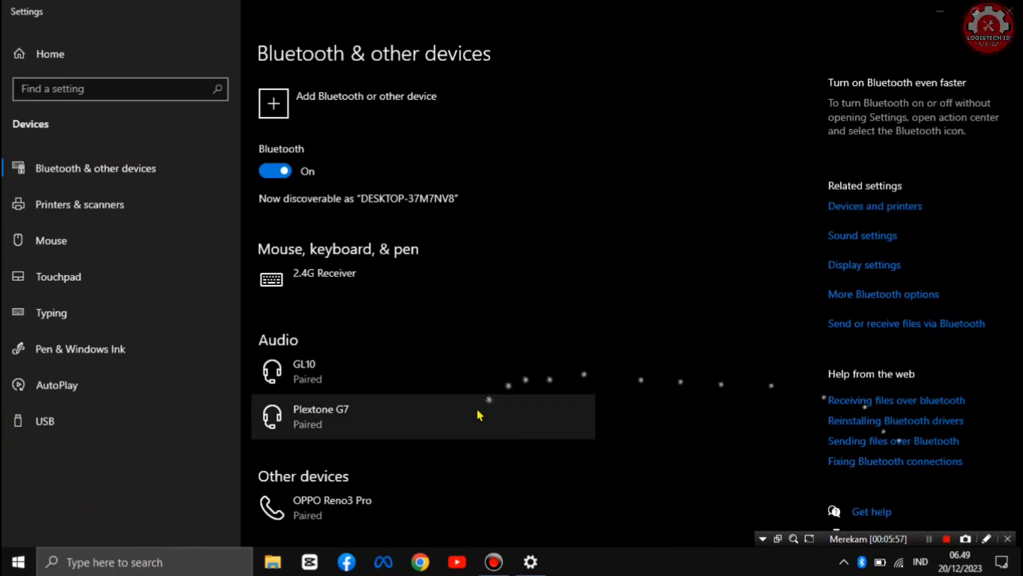
click(372, 422)
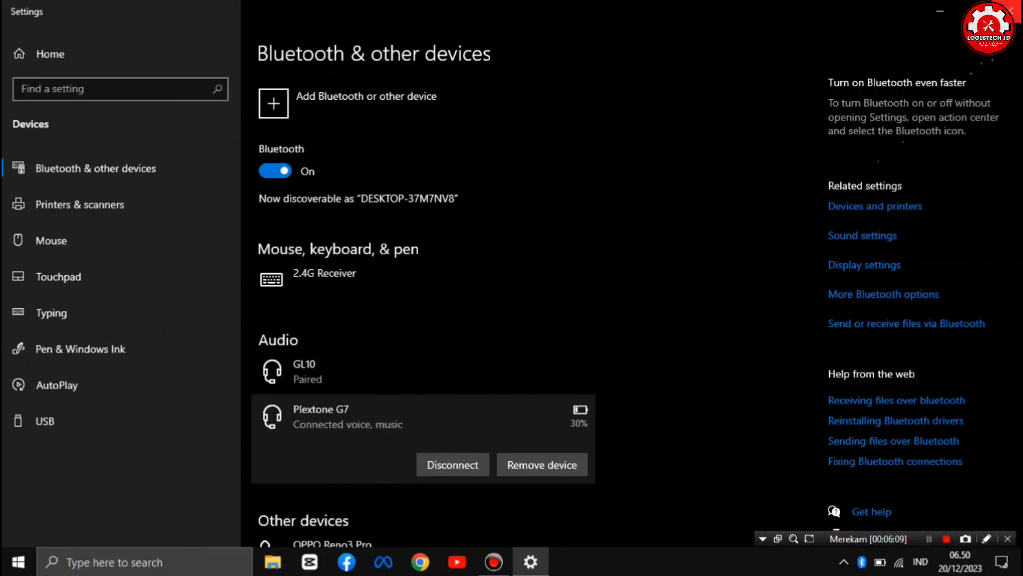
click(1011, 6)
right_click(593, 162)
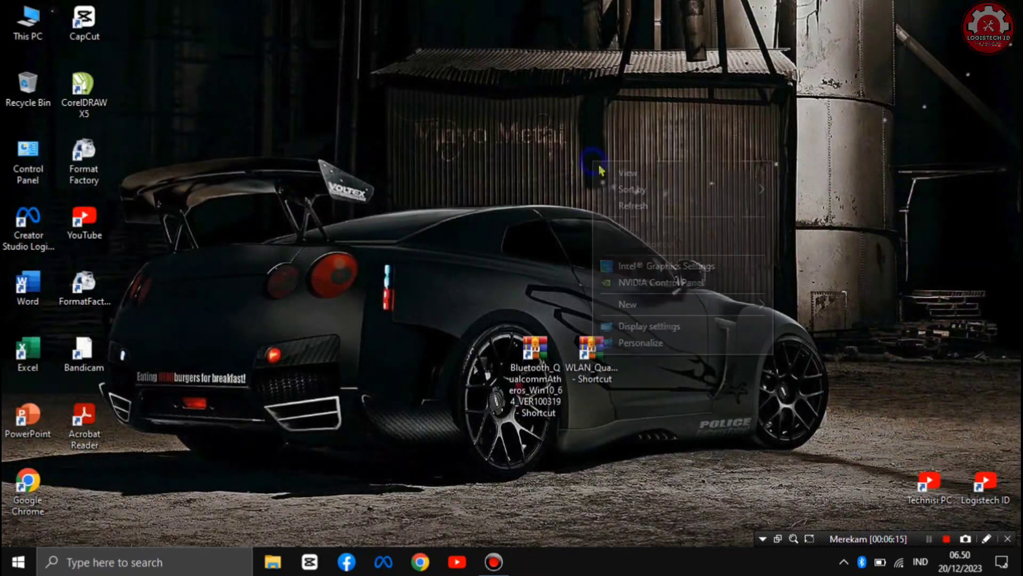
click(639, 209)
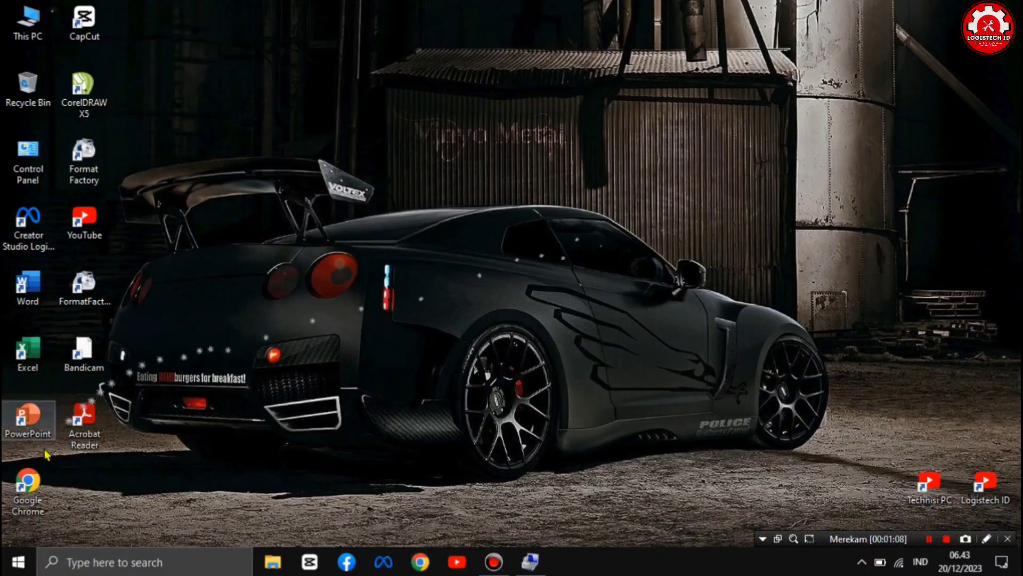
- Switch to Google Chrome with the logistech iD profile and search Google for "download driver laptop asus a456u"
click(24, 492)
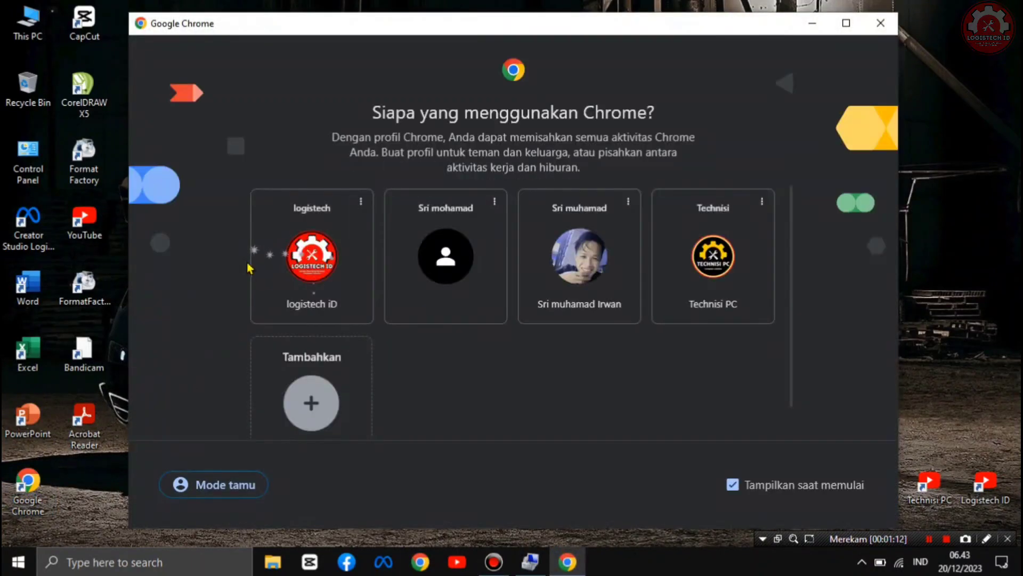
click(256, 269)
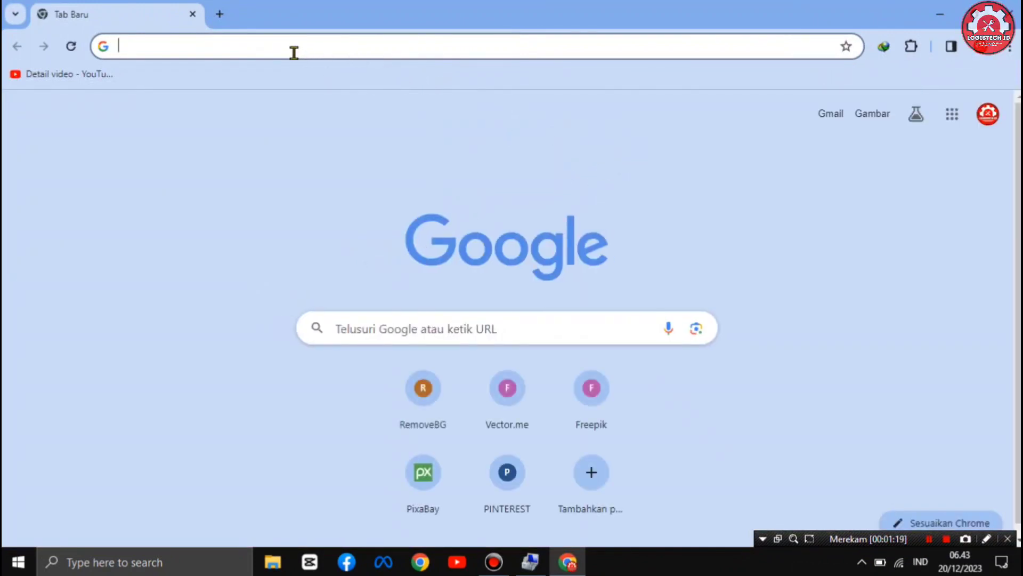
text(d)
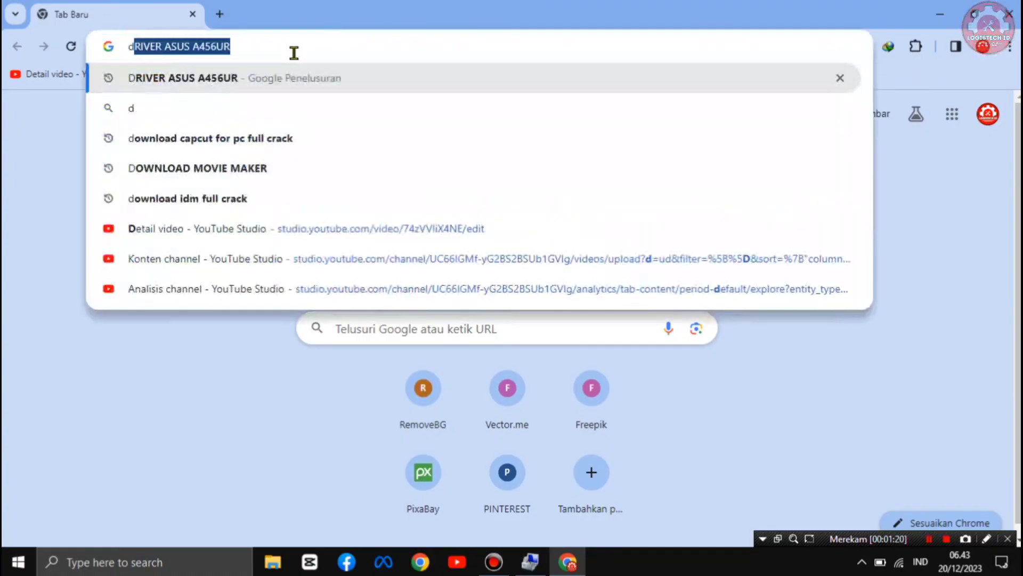
text(ownload driver)
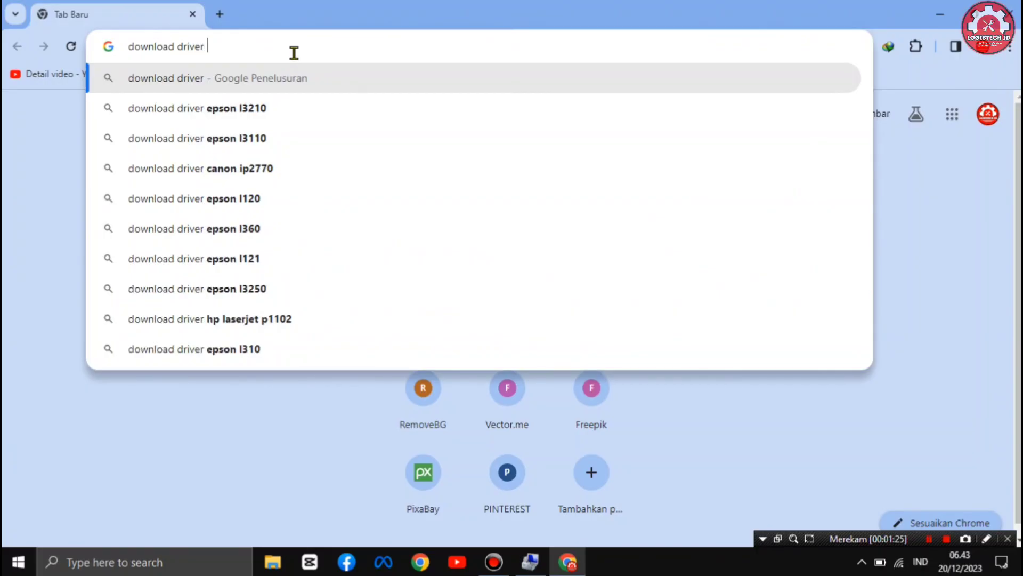
text( laptop)
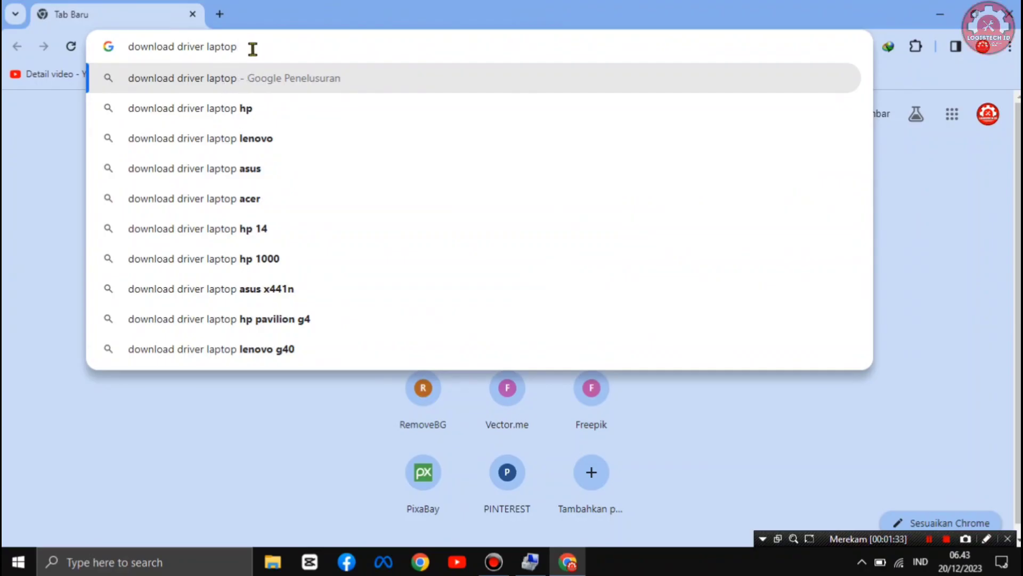
text(asus)
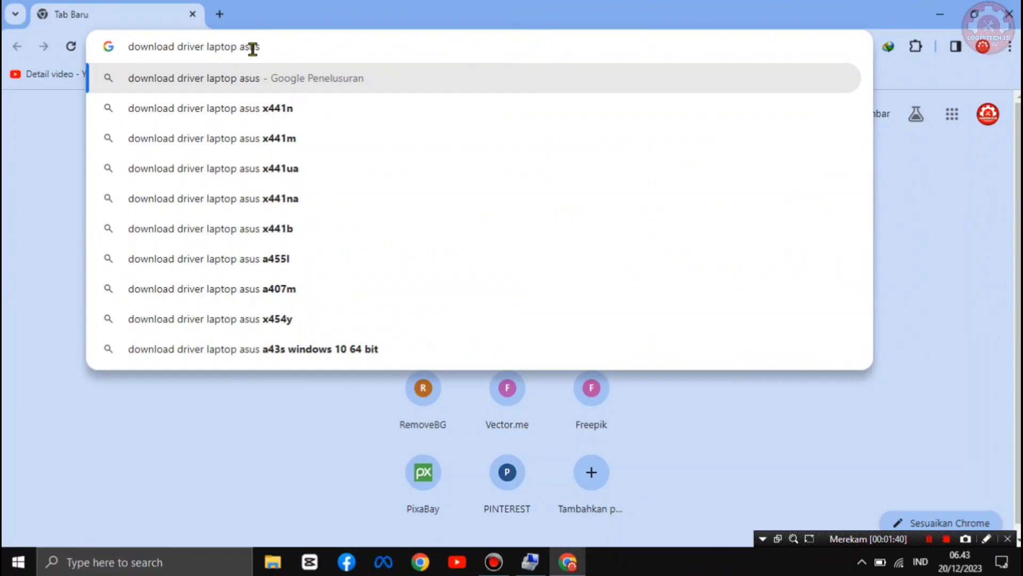
text(a)
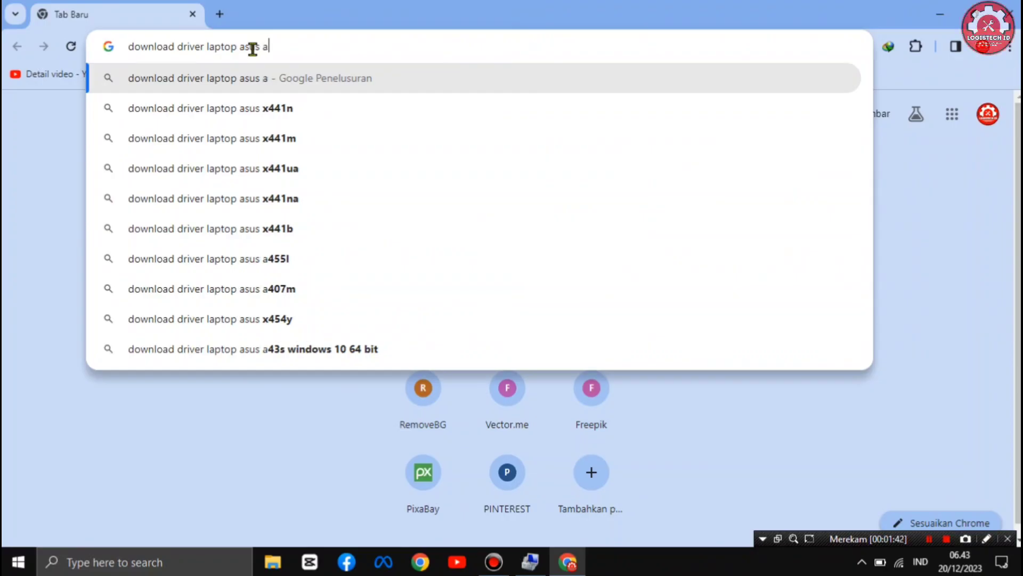
text(456u)
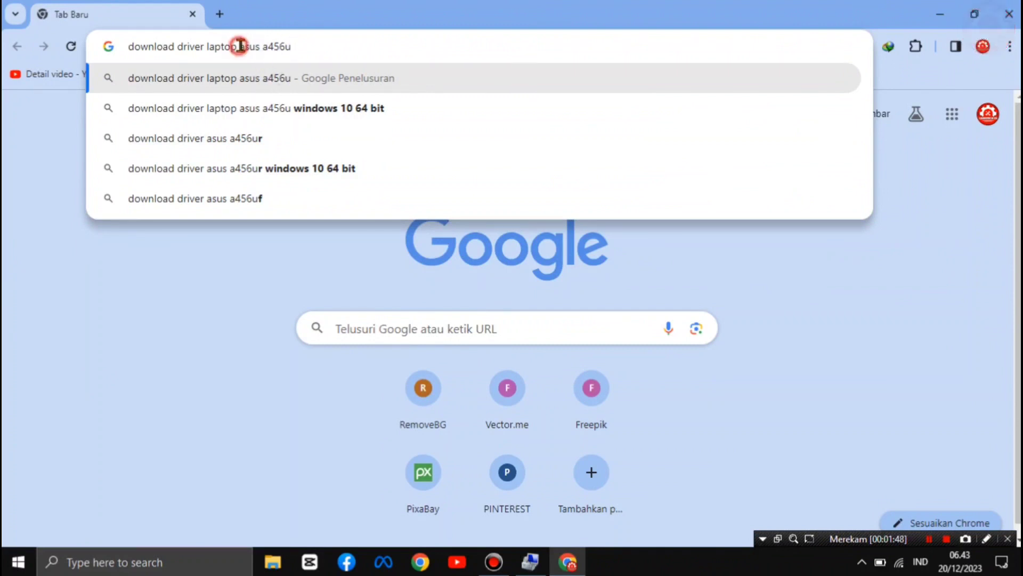
drag(240, 46, 295, 50)
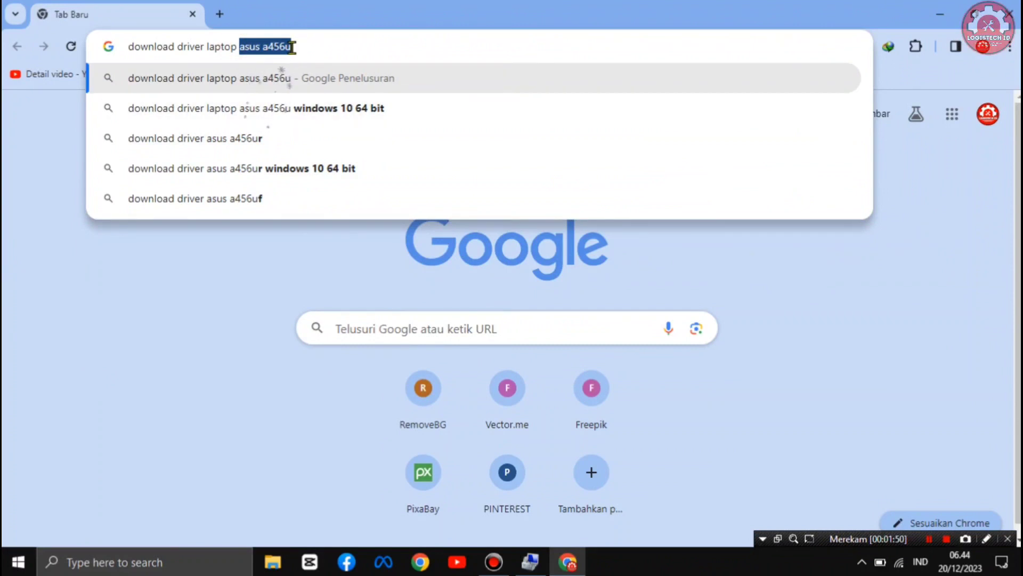
click(296, 47)
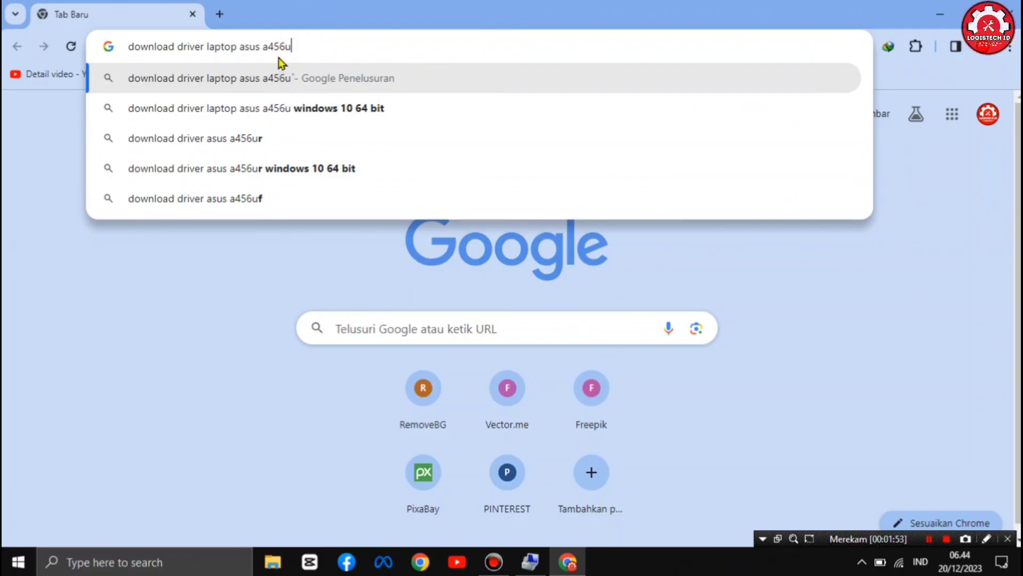
key(Return)
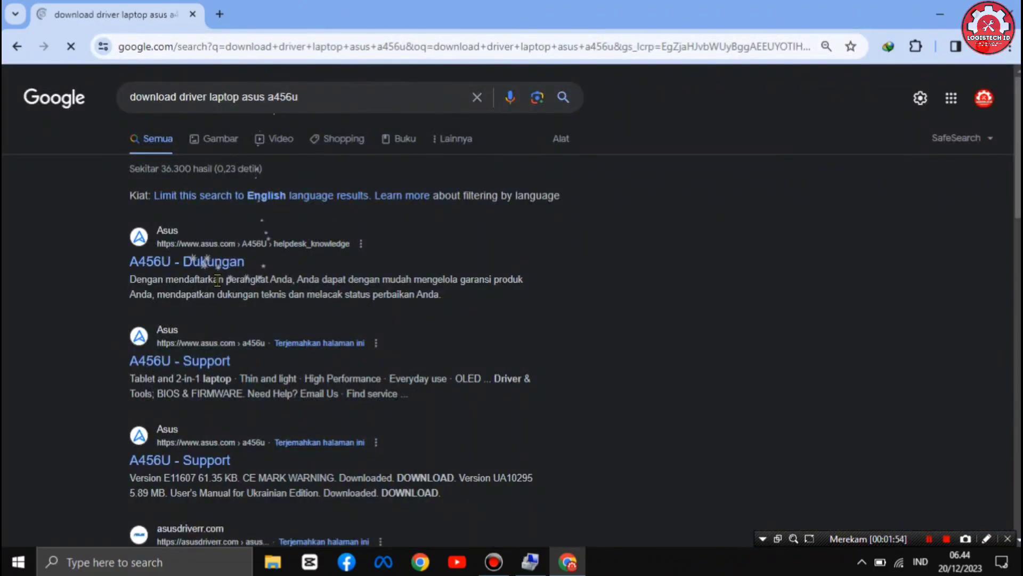
- Open the English ASUS A456U support page from the results and select Windows 10 64-bit as the driver OS
click(192, 357)
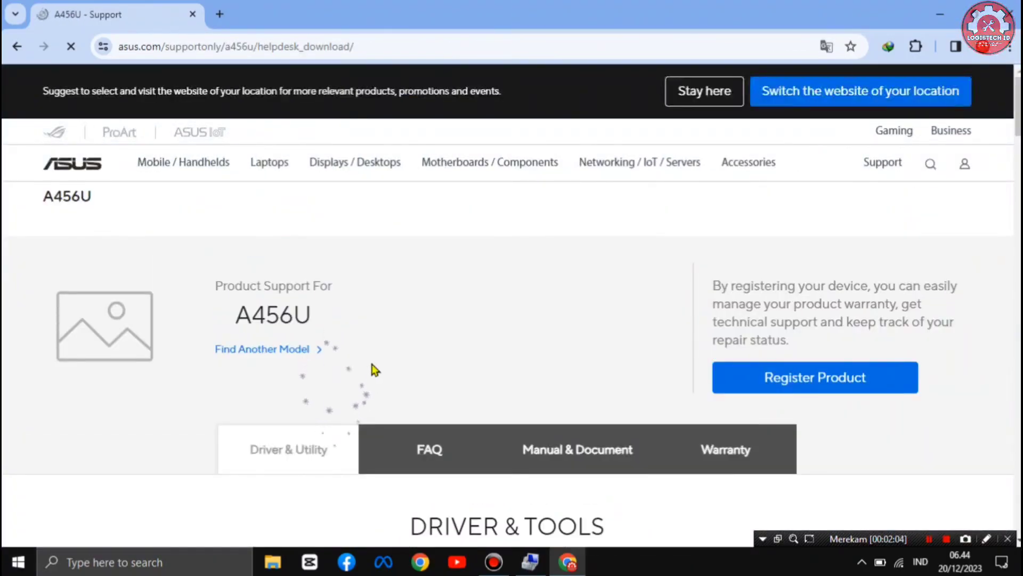
scroll(373, 367, down, 3)
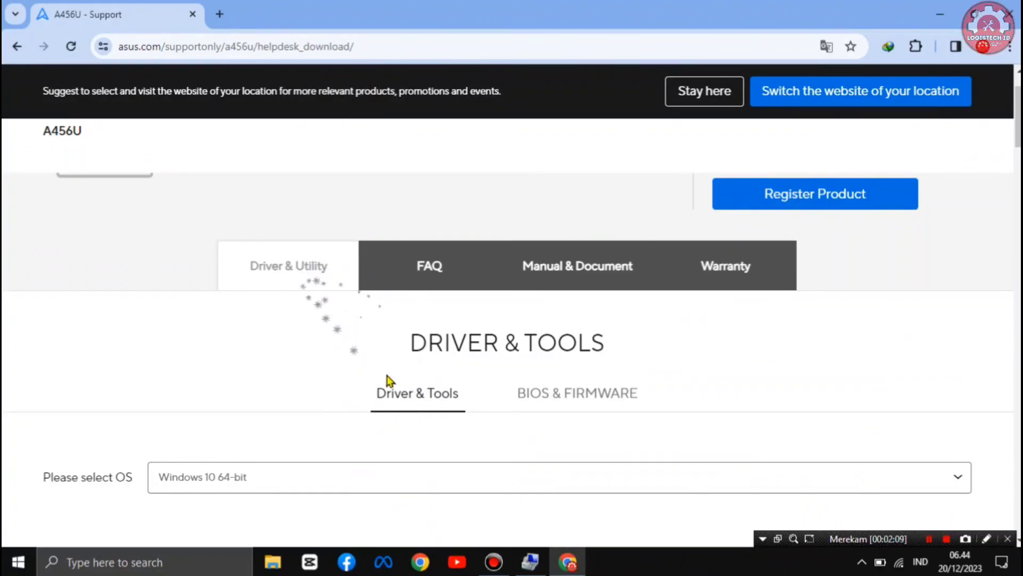
scroll(456, 372, down, 1)
scroll(455, 373, down, 4)
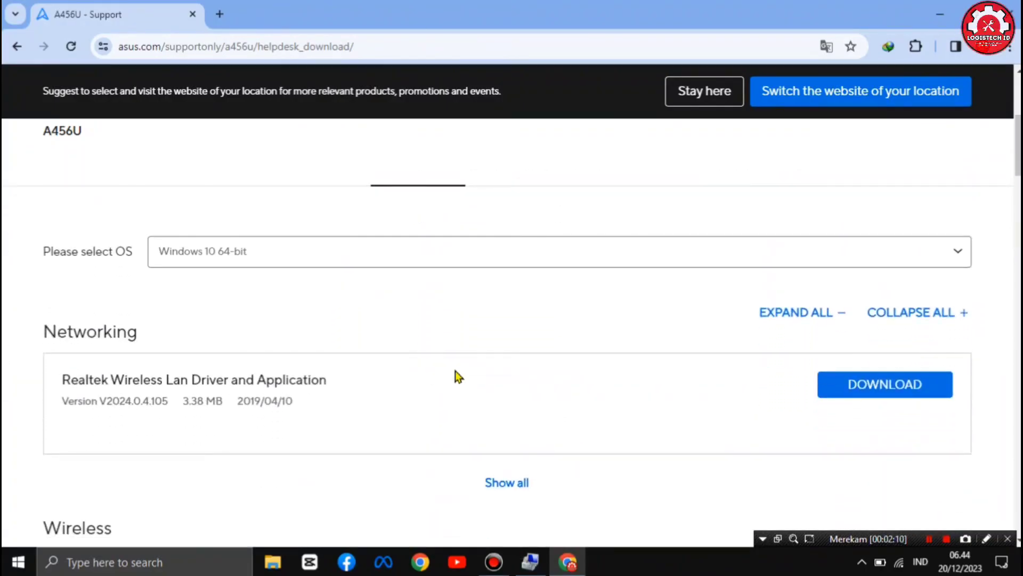
click(782, 255)
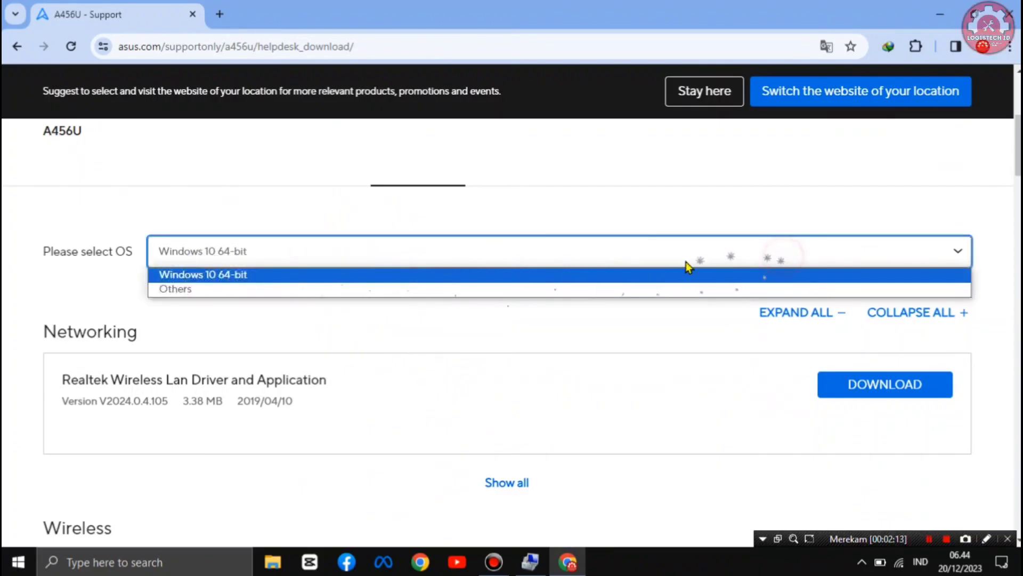
click(262, 275)
- Download the Qualcomm Atheros BlueTooth driver version V10.0.3.19 from the Bluetooth section of the driver list
scroll(275, 320, down, 10)
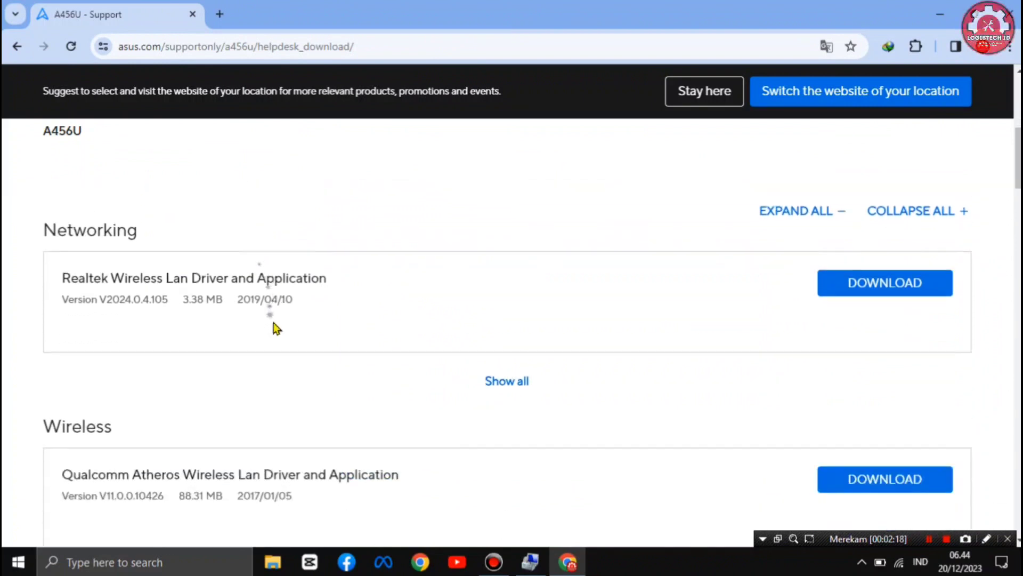
scroll(274, 323, down, 10)
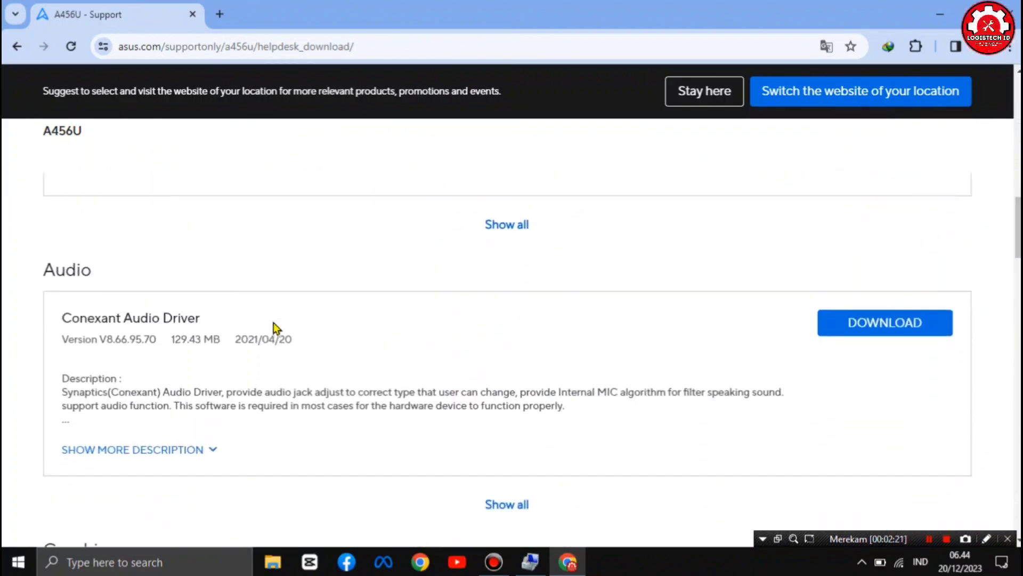
scroll(273, 323, down, 6)
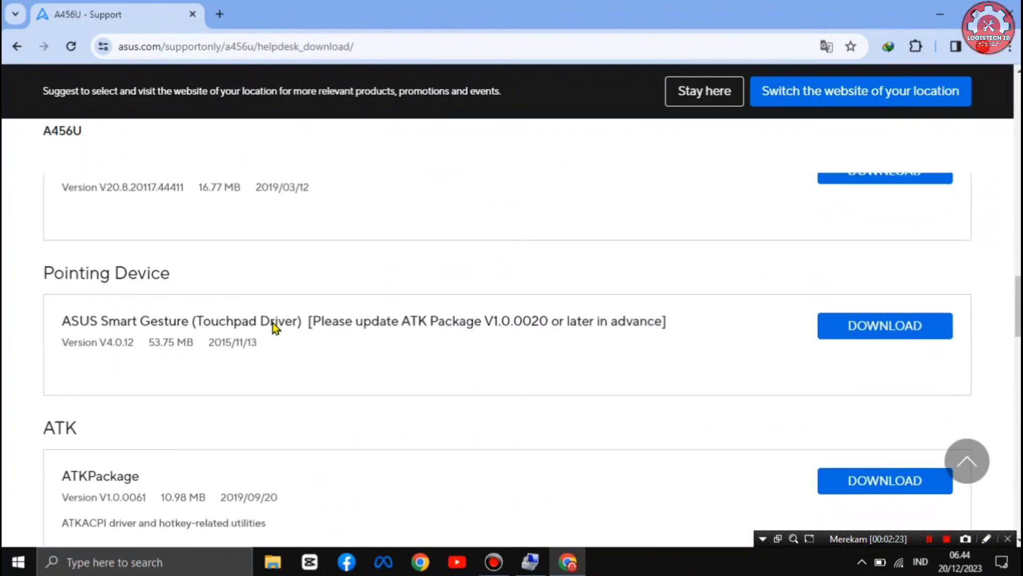
scroll(277, 381, down, 2)
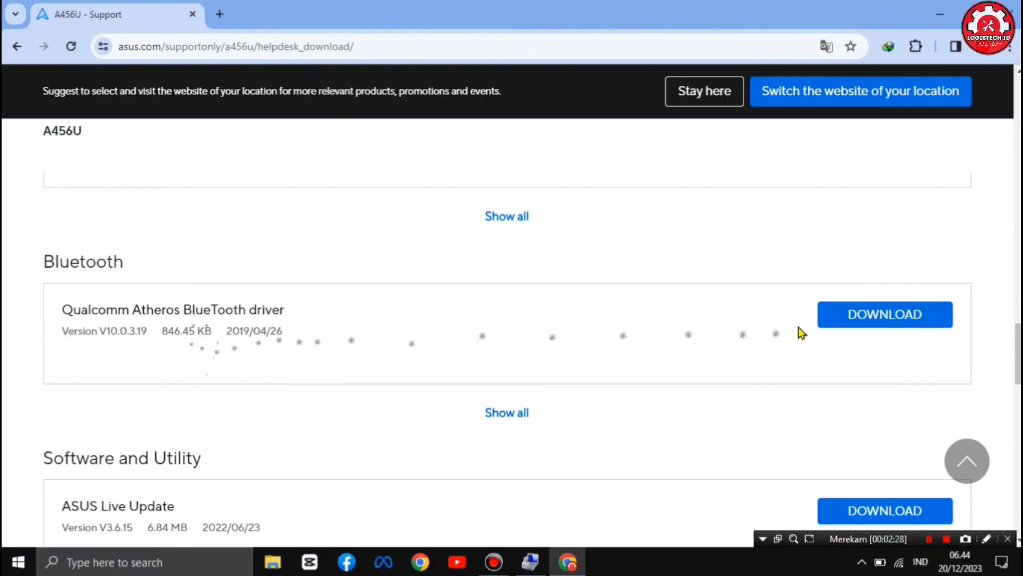
click(868, 320)
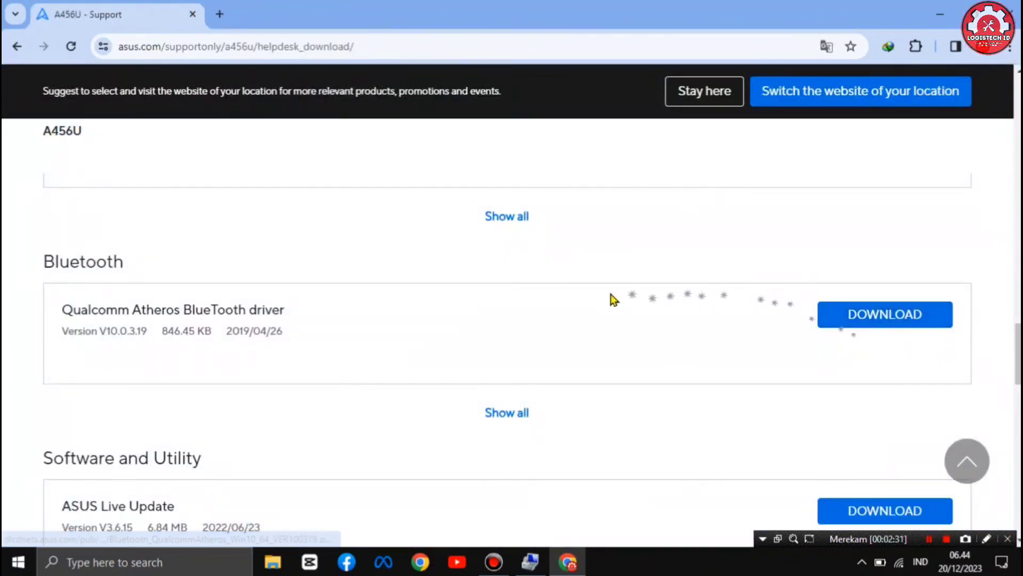
scroll(593, 350, down, 1)
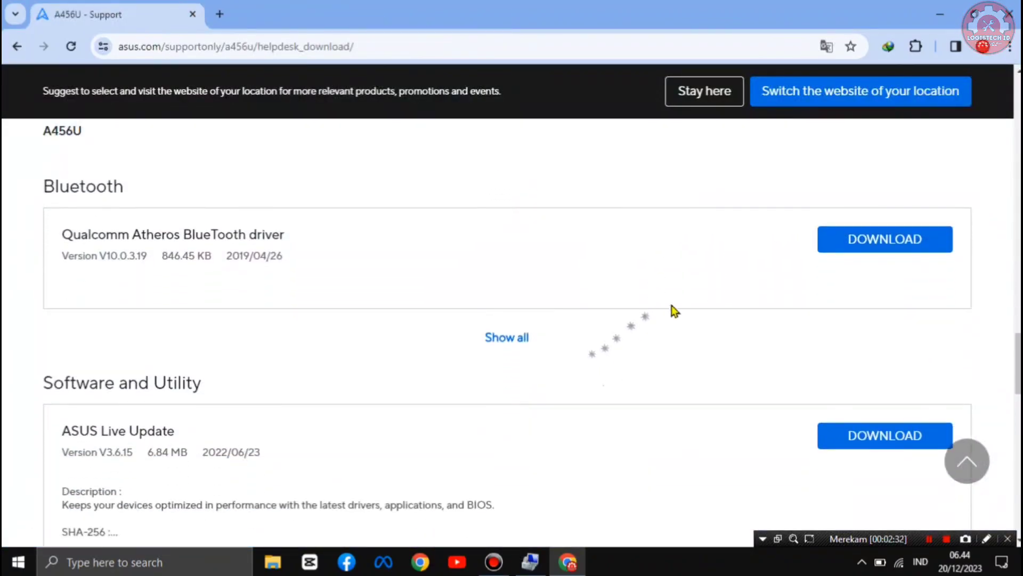
- Fetch the Qualcomm Atheros BlueTooth driver V10.0.3.19 zip through the download manager and close its download-complete dialog
click(854, 257)
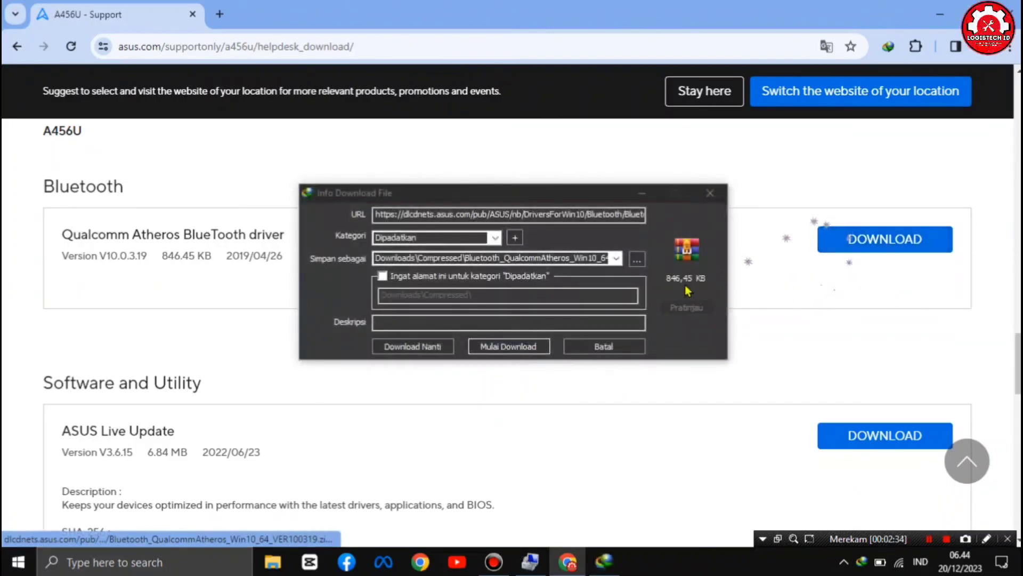
click(522, 349)
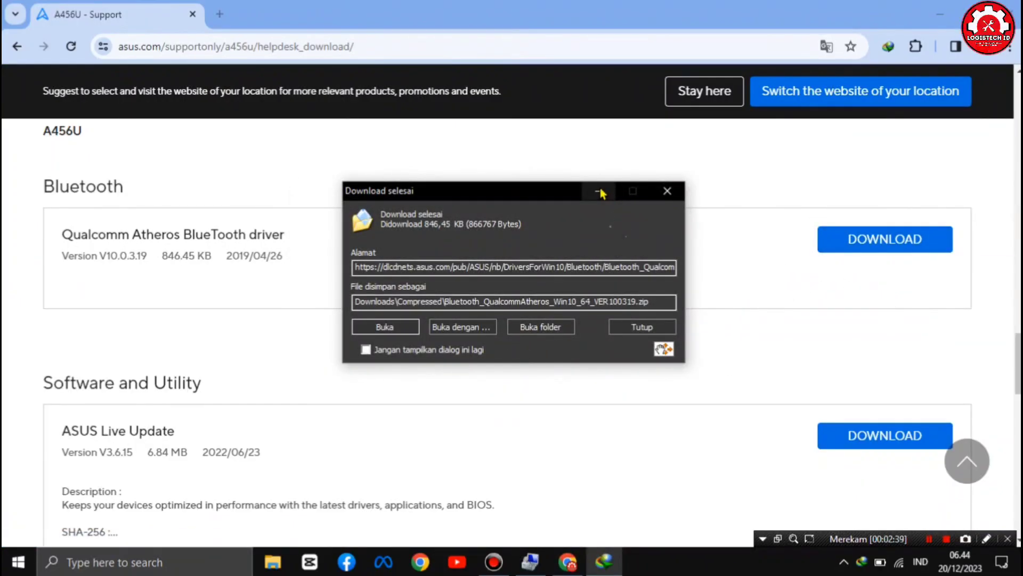
click(667, 190)
- Download the Qualcomm Atheros Wireless Lan Driver and Application V11.0.0.10426 from the Wireless section and close the browser
scroll(388, 347, down, 5)
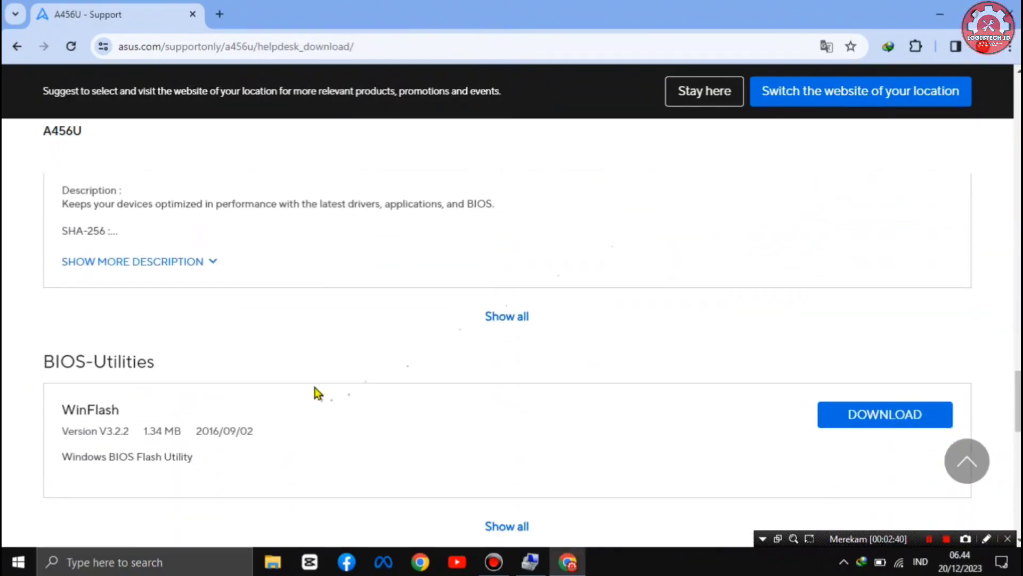
scroll(318, 393, up, 10)
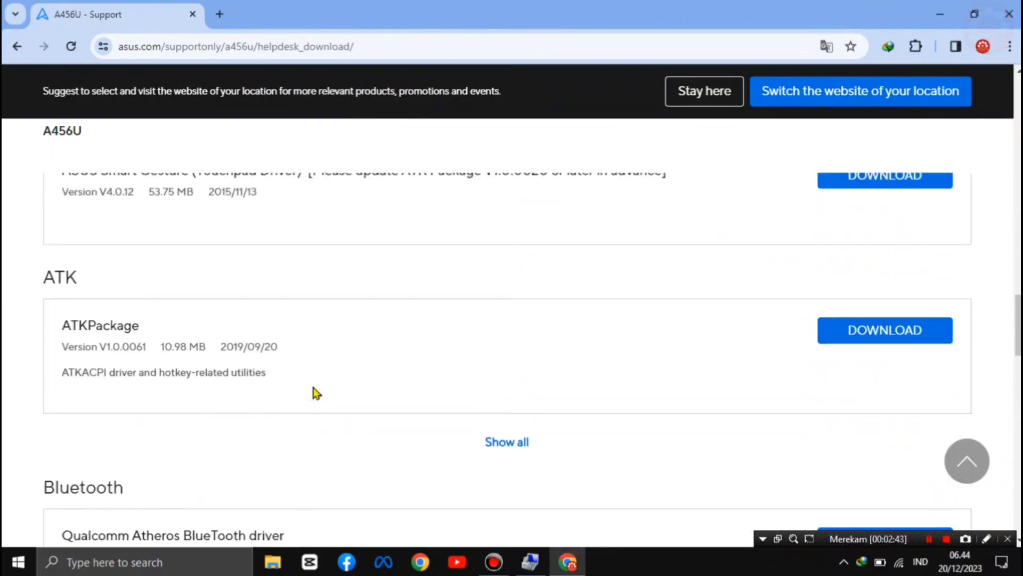
scroll(315, 389, up, 8)
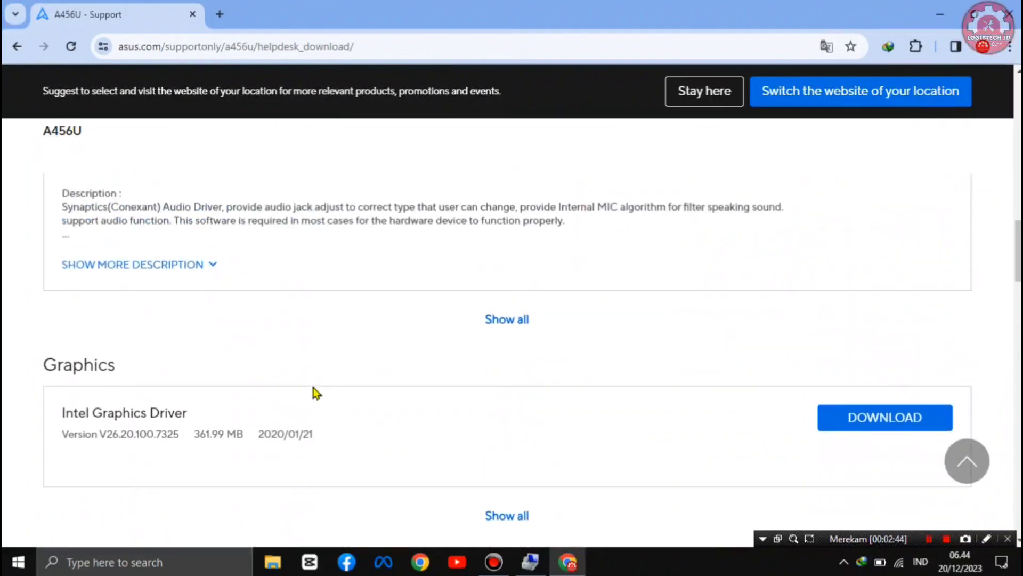
scroll(316, 393, up, 10)
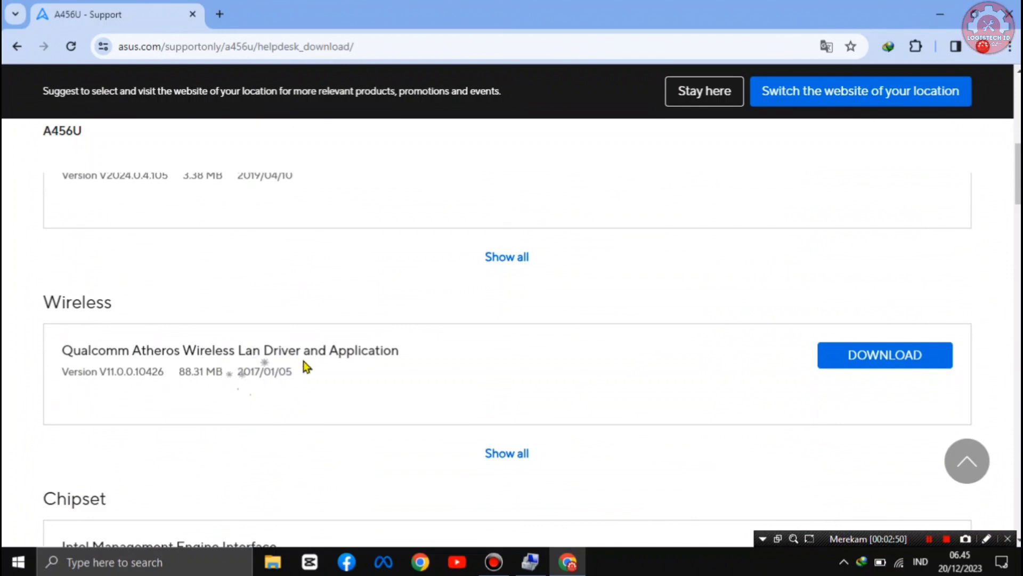
scroll(269, 357, up, 3)
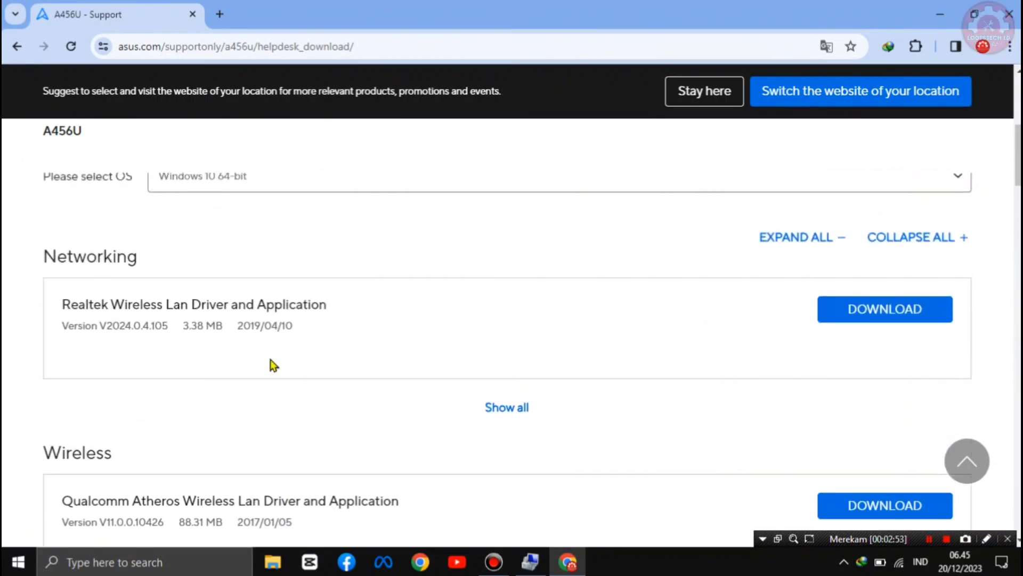
scroll(267, 353, down, 3)
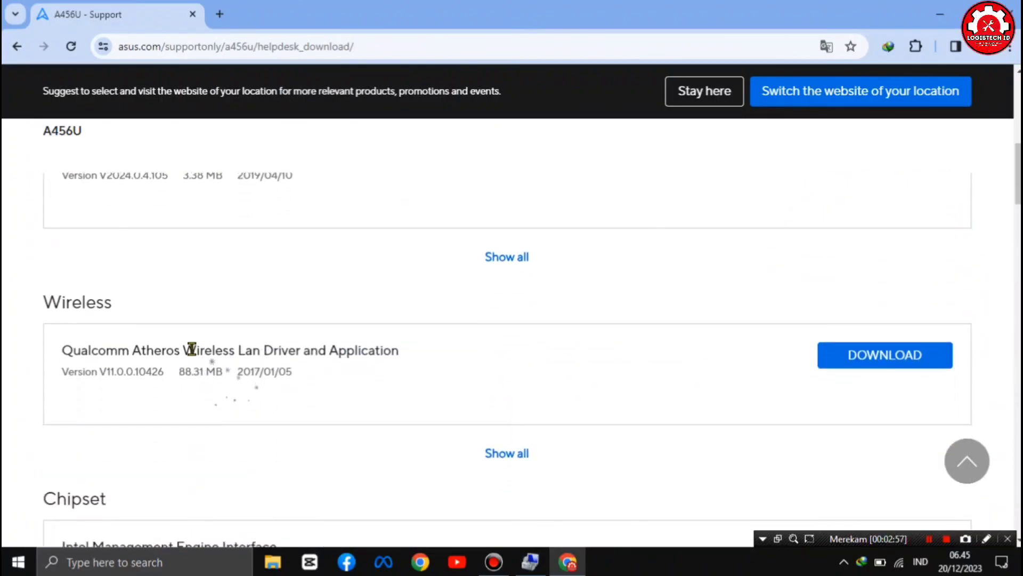
drag(132, 353, 232, 353)
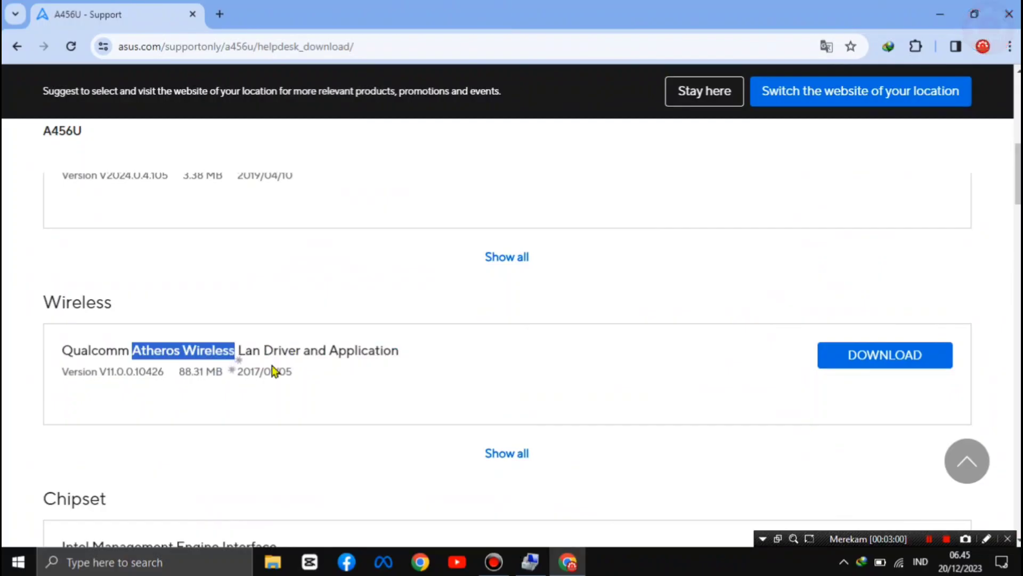
click(864, 359)
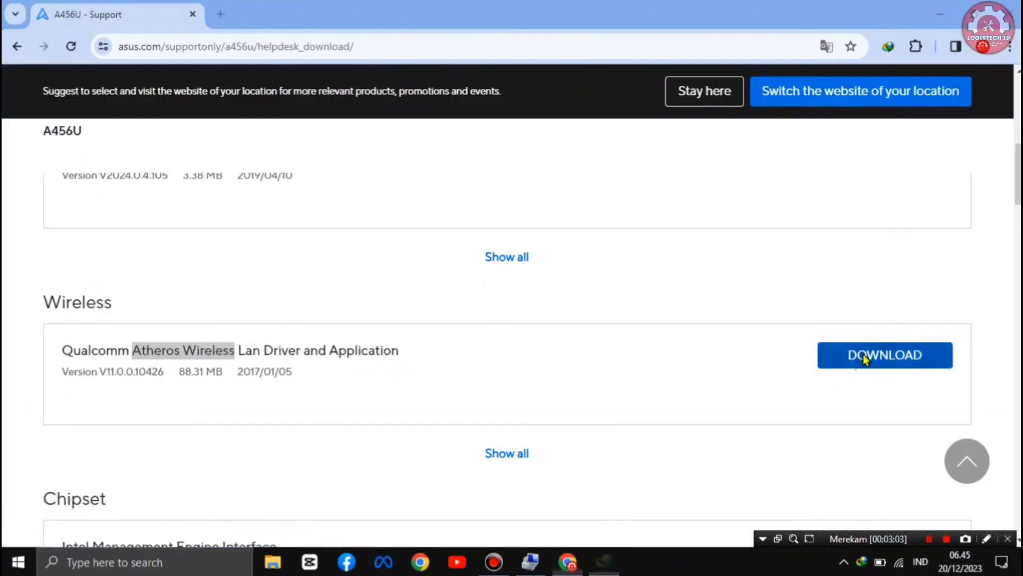
click(510, 351)
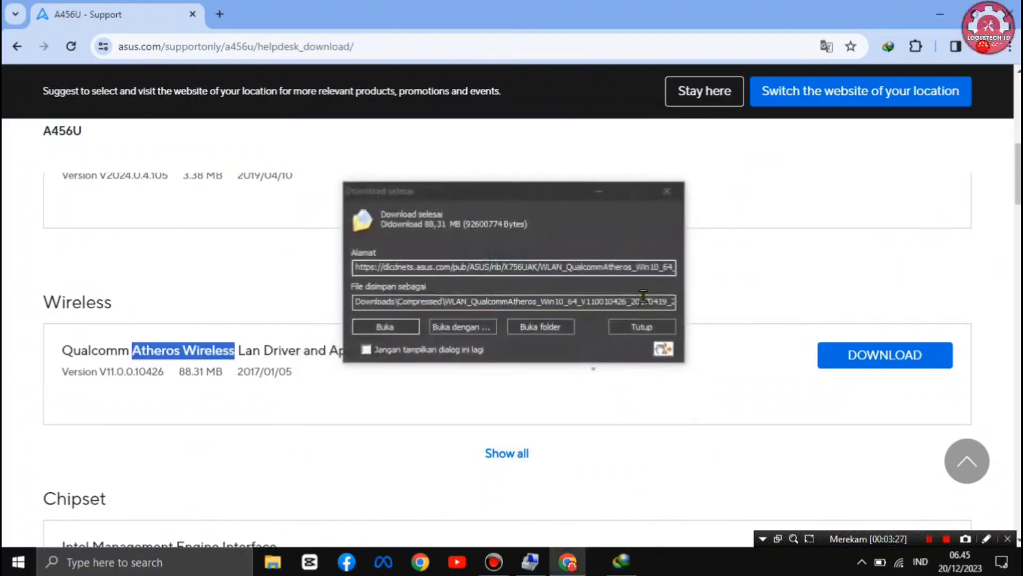
click(613, 326)
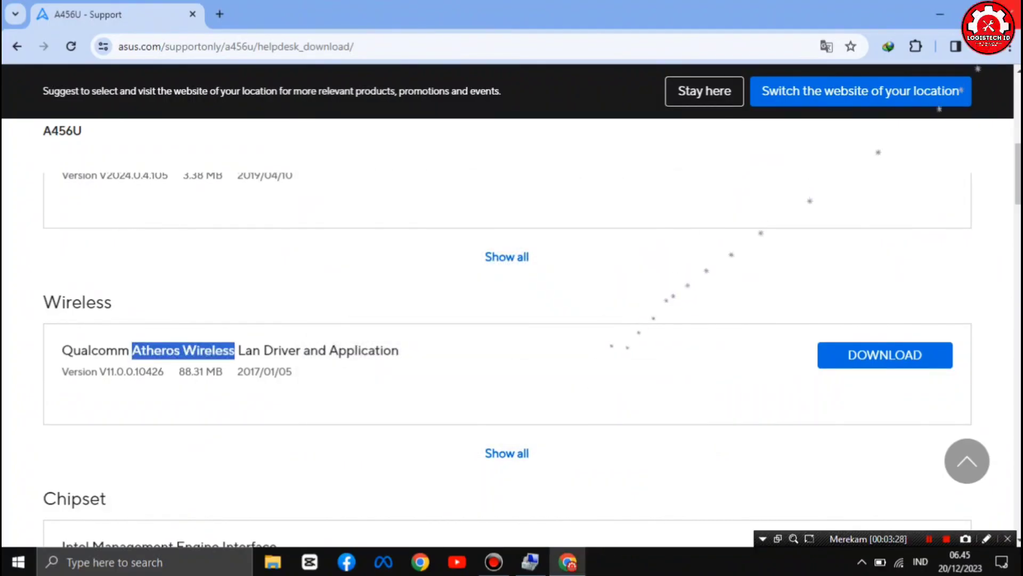
click(1009, 14)
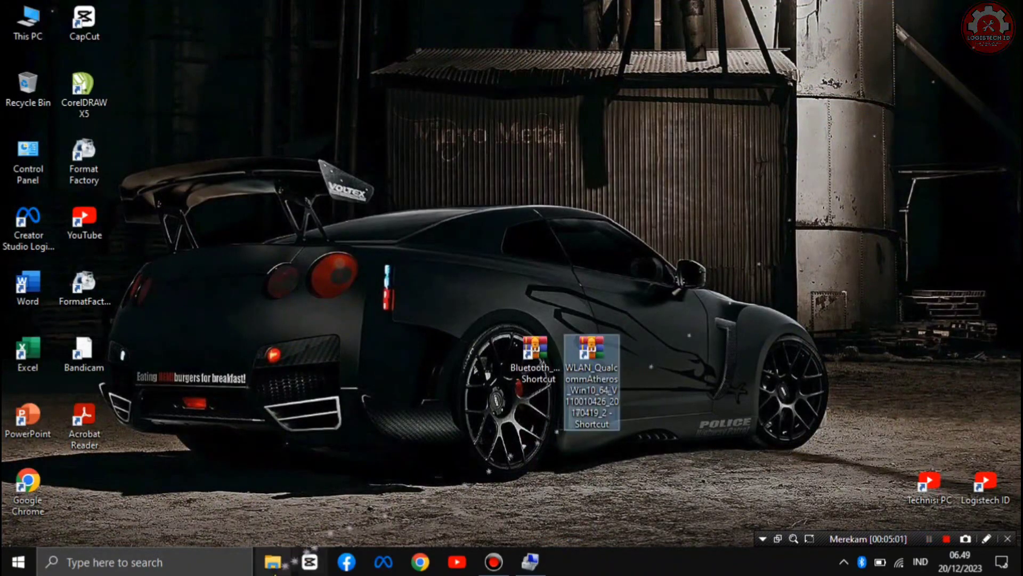
- Open the Bluetooth_QualcommAtheros_Win10_64_VER100319 archive from the desktop, examine pnputil.exe and AdminService.exe in its file list, and close it
click(239, 368)
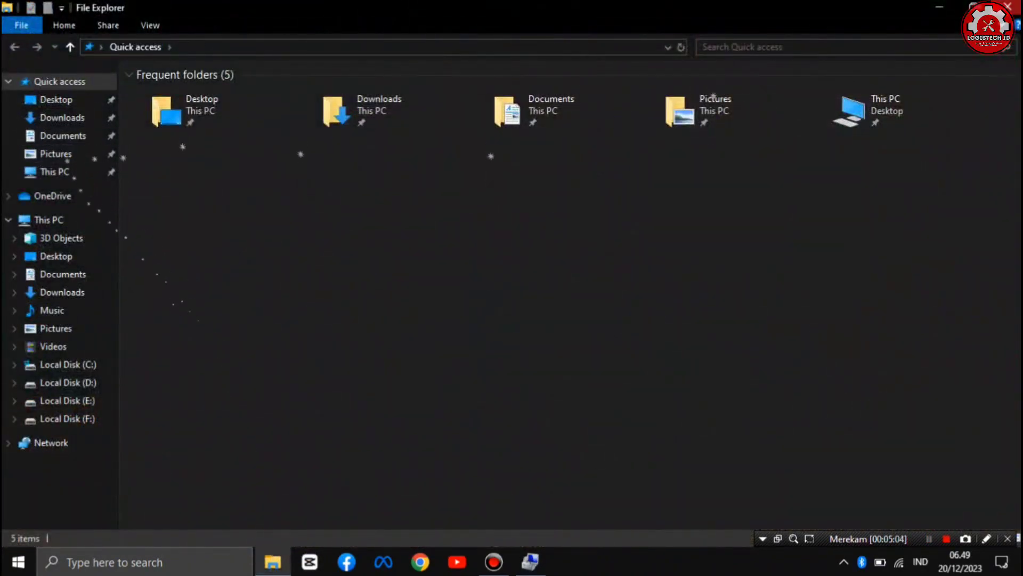
click(1009, 6)
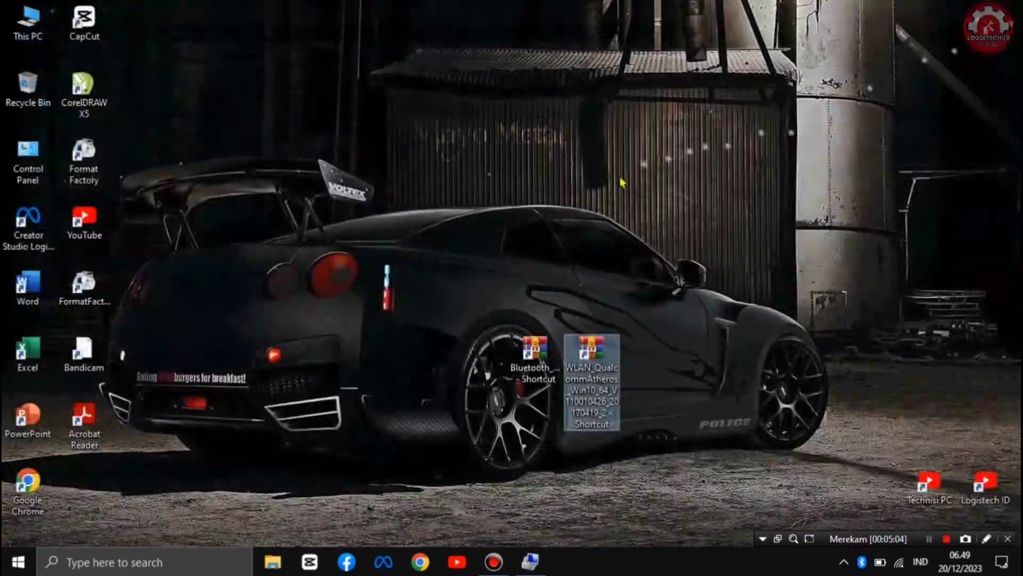
click(536, 375)
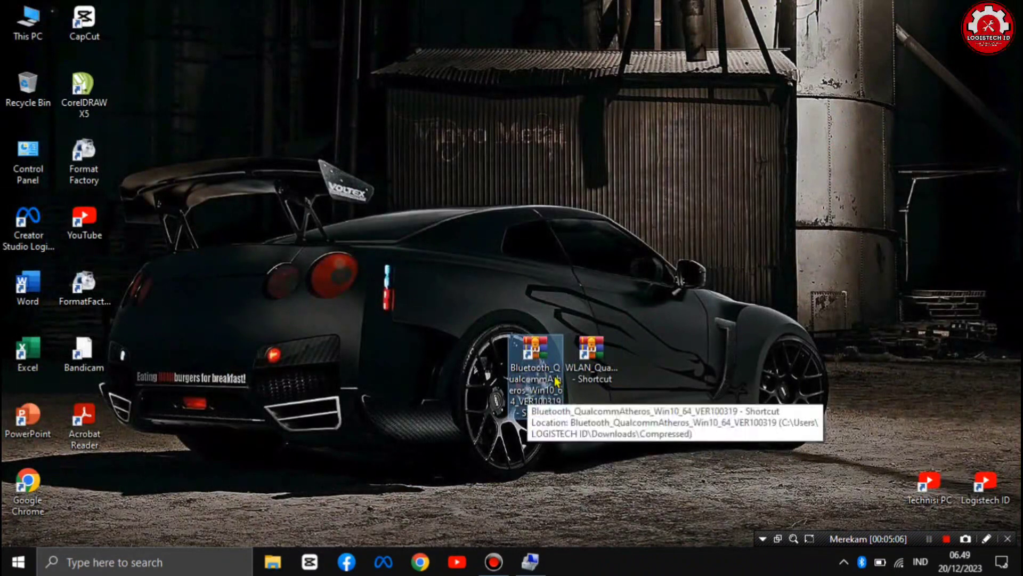
double_click(545, 372)
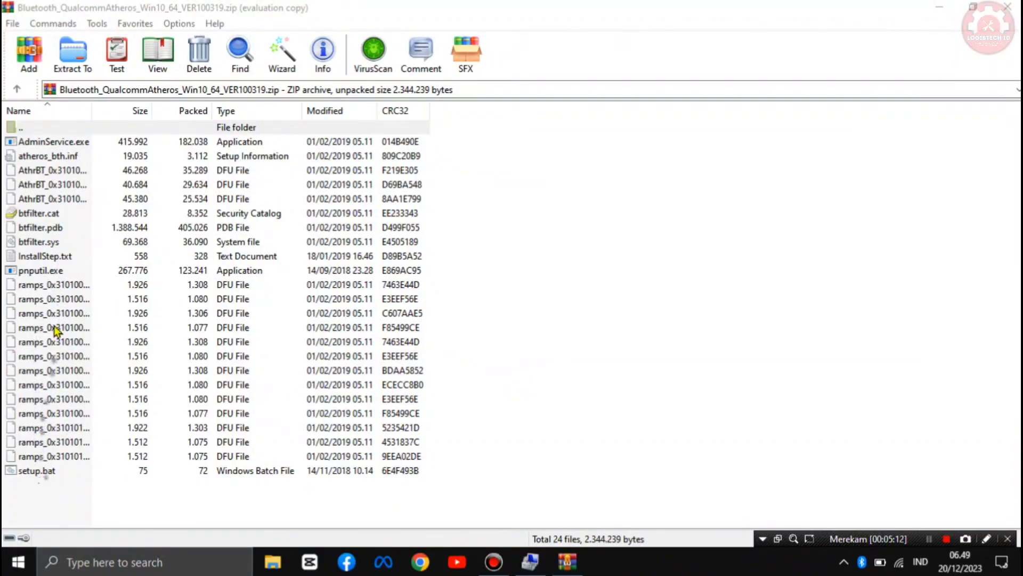
click(54, 272)
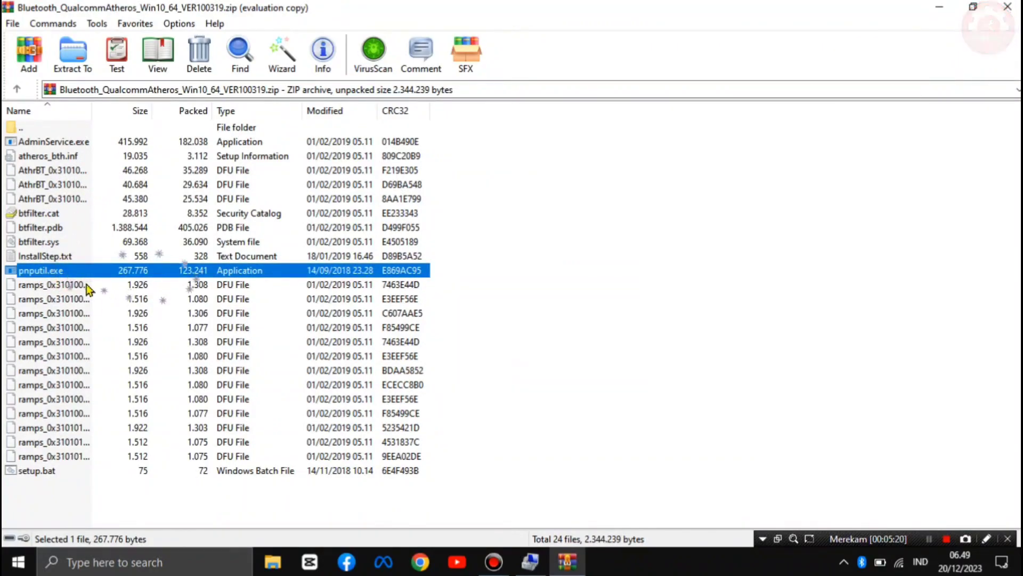
click(54, 142)
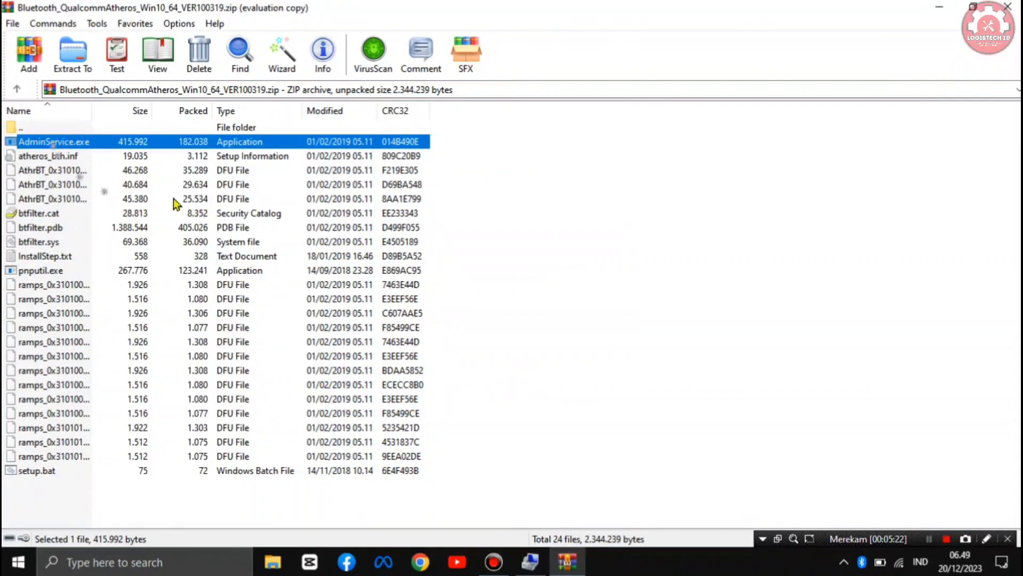
click(1007, 7)
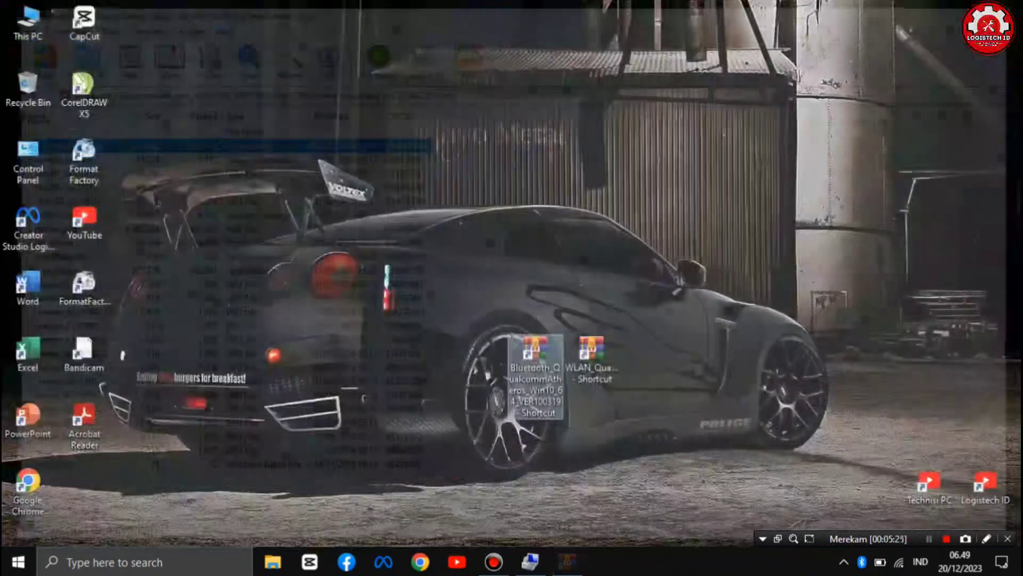
- Examine the Bluetooth devices listed in Device Manager, collapse the category and close Computer Management
click(528, 559)
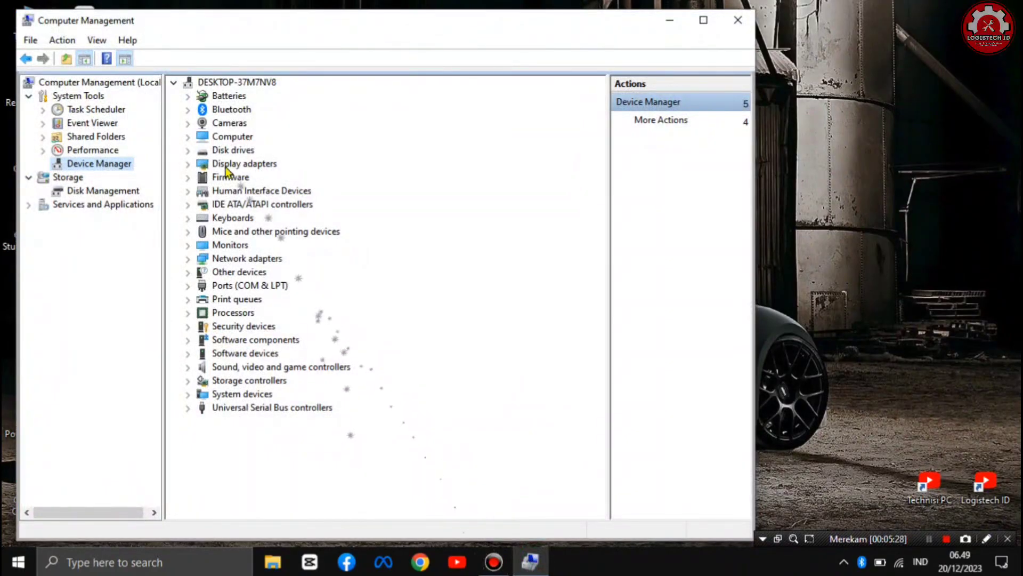
click(231, 111)
click(187, 109)
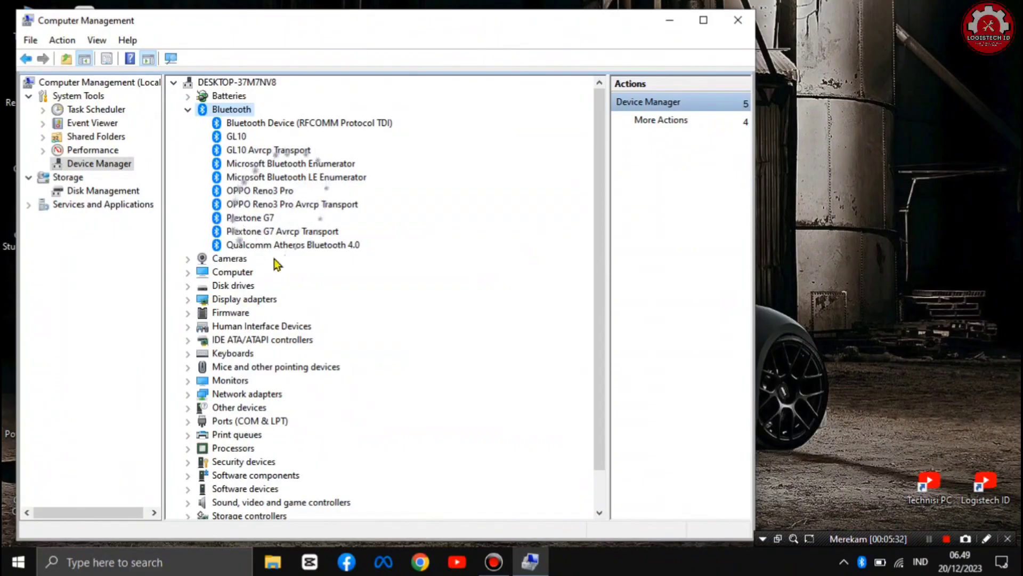
click(189, 112)
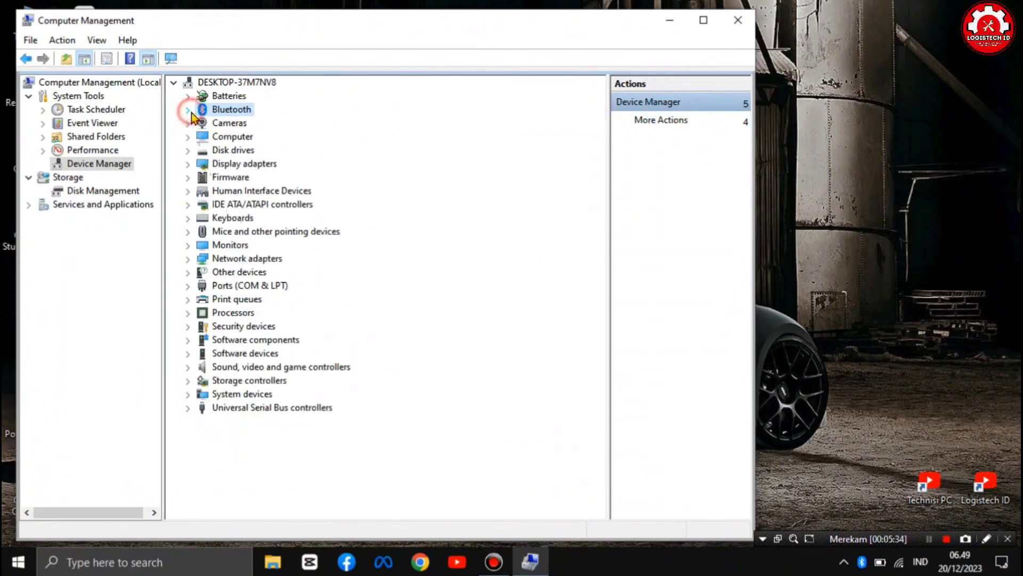
click(737, 20)
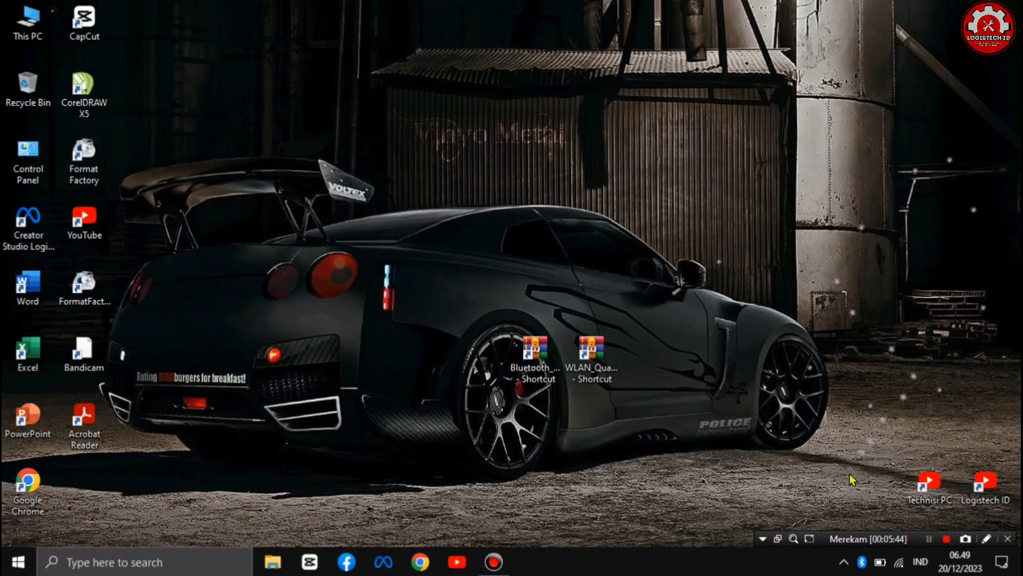
- Open the Bluetooth & other devices settings, connect the paired Plextone G7 headset, close Settings and refresh the desktop
right_click(862, 562)
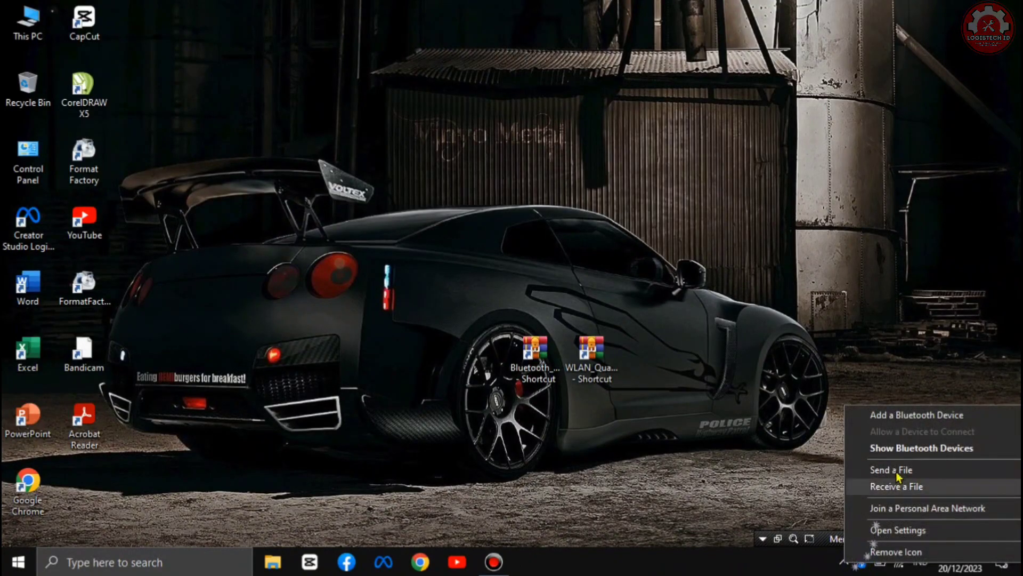
click(900, 416)
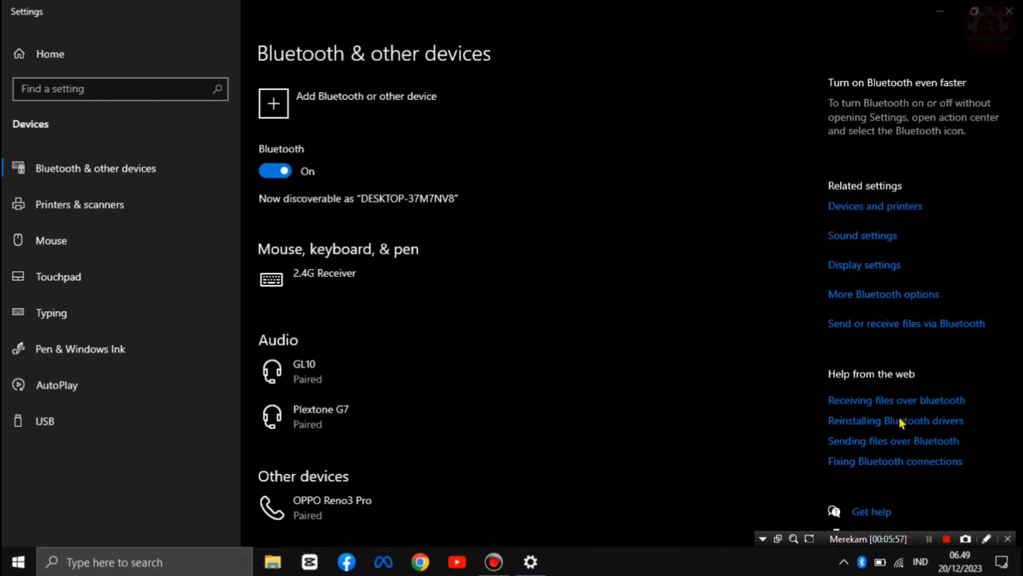
click(399, 409)
click(453, 464)
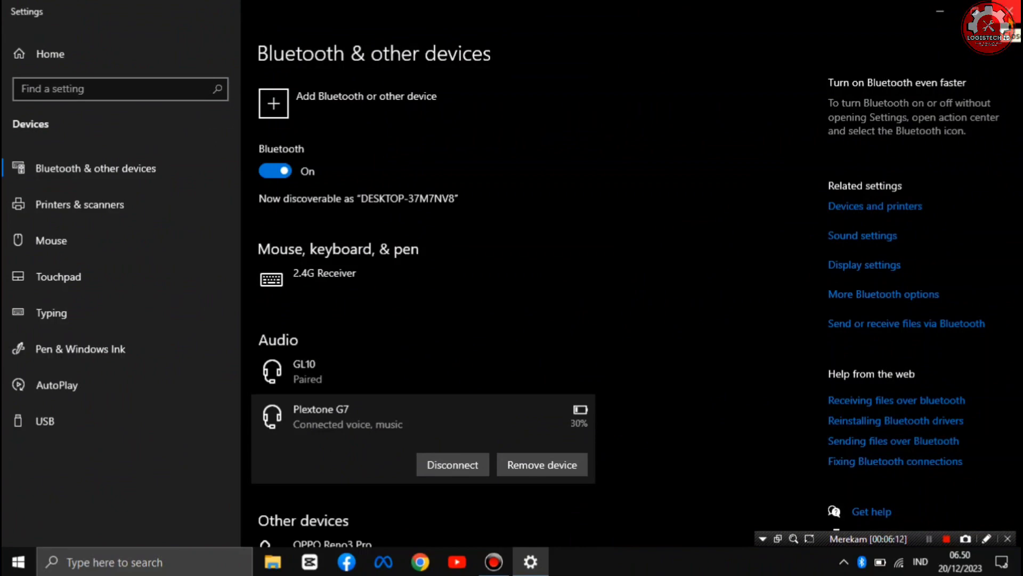
click(1010, 9)
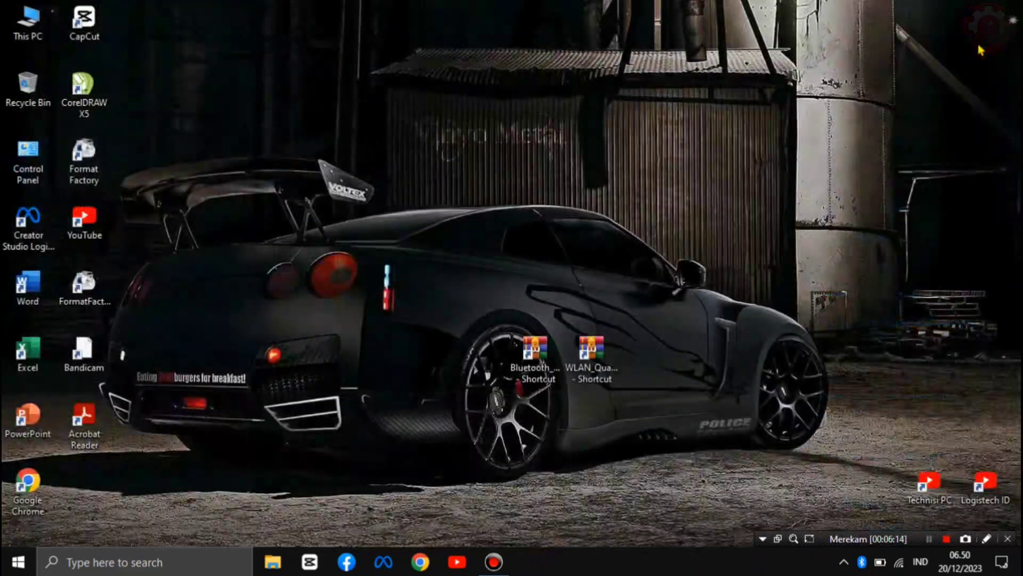
right_click(591, 161)
click(638, 211)
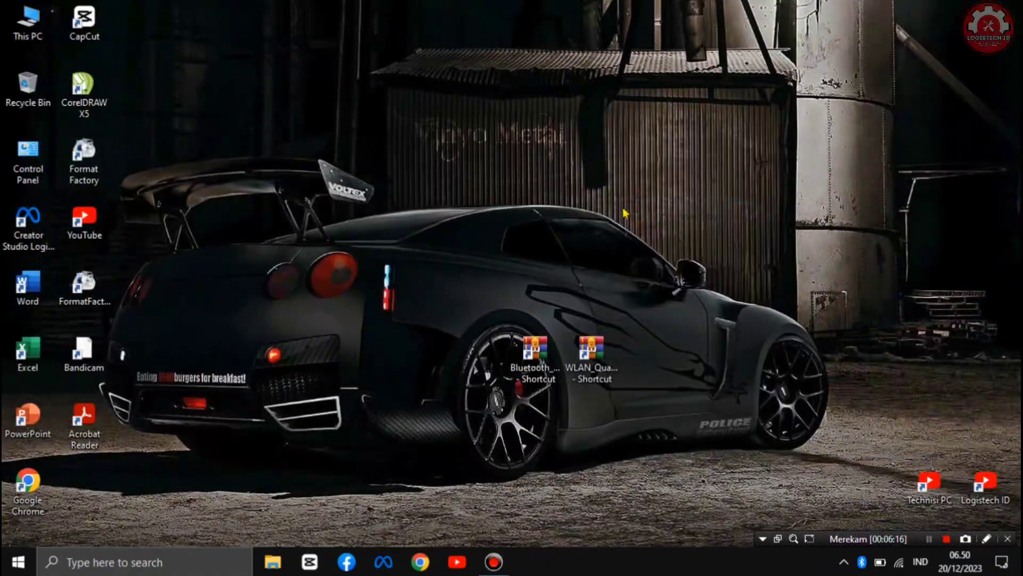